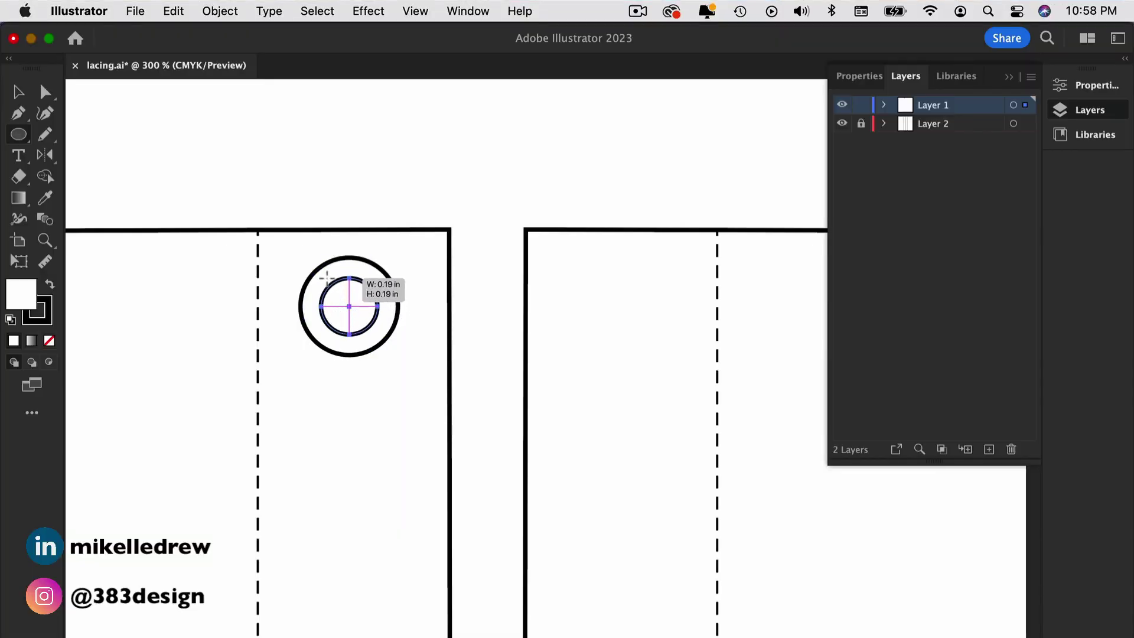
# Complete the eyelet with a concentric inner circle and repeat it down the left panel's edge as seven evenly spaced eyelets.
pyautogui.moveTo(322, 273); pyautogui.dragTo(320, 269)
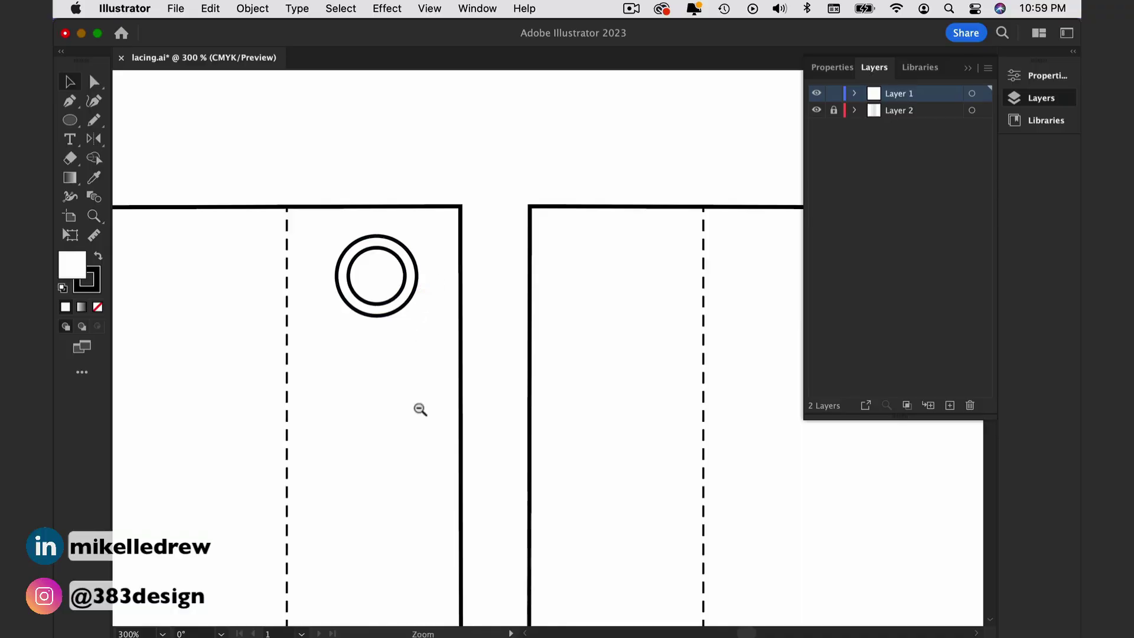
pyautogui.keyDown('alt'); pyautogui.keyDown('super'); pyautogui.click(420, 409); pyautogui.keyUp('super'); pyautogui.keyUp('alt')
pyautogui.keyDown('alt'); pyautogui.keyDown('super'); pyautogui.click(532, 458); pyautogui.keyUp('super'); pyautogui.keyUp('alt')
pyautogui.keyDown('alt'); pyautogui.keyDown('super'); pyautogui.click(577, 461); pyautogui.keyUp('super'); pyautogui.keyUp('alt')
pyautogui.keyDown('alt'); pyautogui.keyDown('super'); pyautogui.click(576, 460); pyautogui.keyUp('super'); pyautogui.keyUp('alt')
pyautogui.moveTo(521, 152); pyautogui.dragTo(522, 204)
pyautogui.press('super+d')
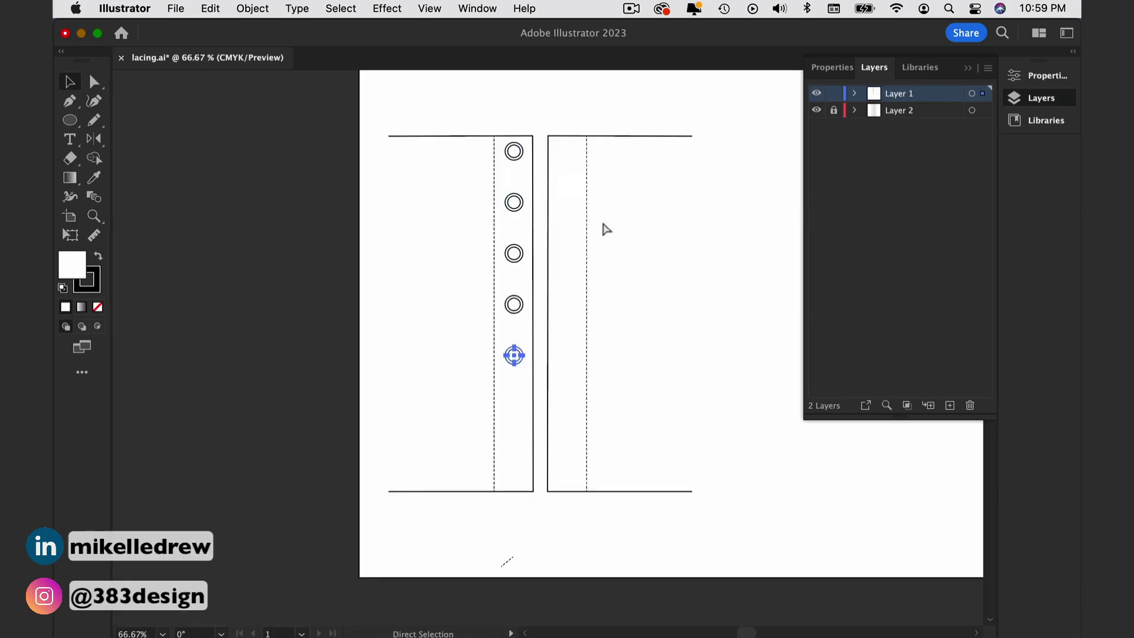
# Copy the whole column of seven eyelets from the left panel straight across onto the right panel.
pyautogui.moveTo(519, 496); pyautogui.dragTo(519, 495)
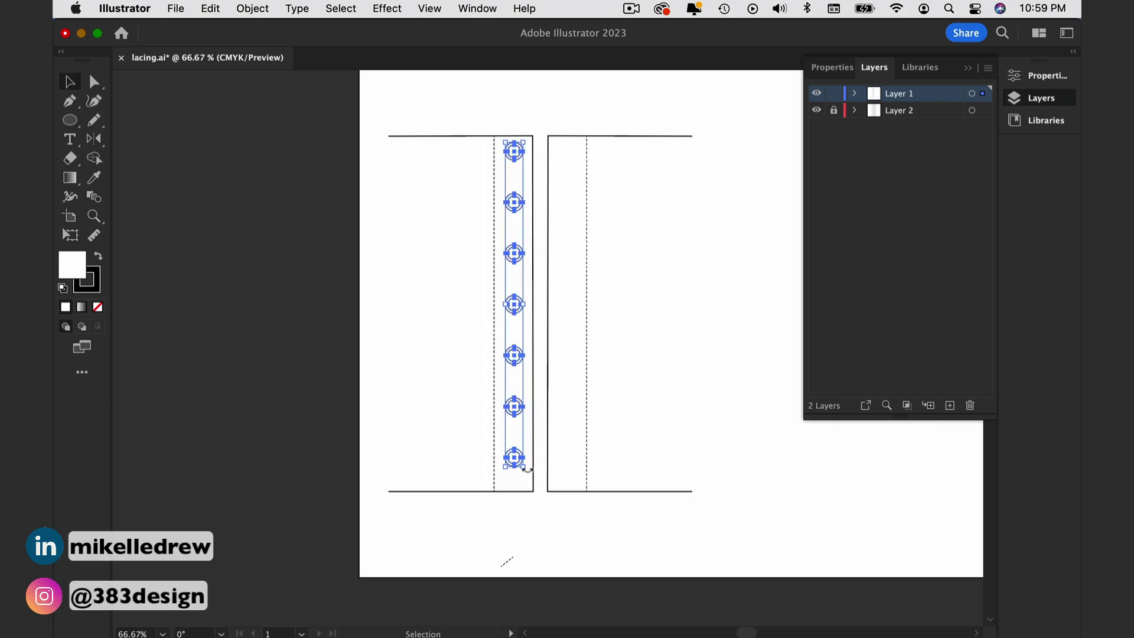
pyautogui.moveTo(521, 404); pyautogui.dragTo(567, 398)
pyautogui.click(534, 125)
# Draw a slightly arched lace path between the centers of the two top eyelets and thicken its stroke to nearly the holes' width.
pyautogui.moveTo(469, 117); pyautogui.dragTo(676, 182)
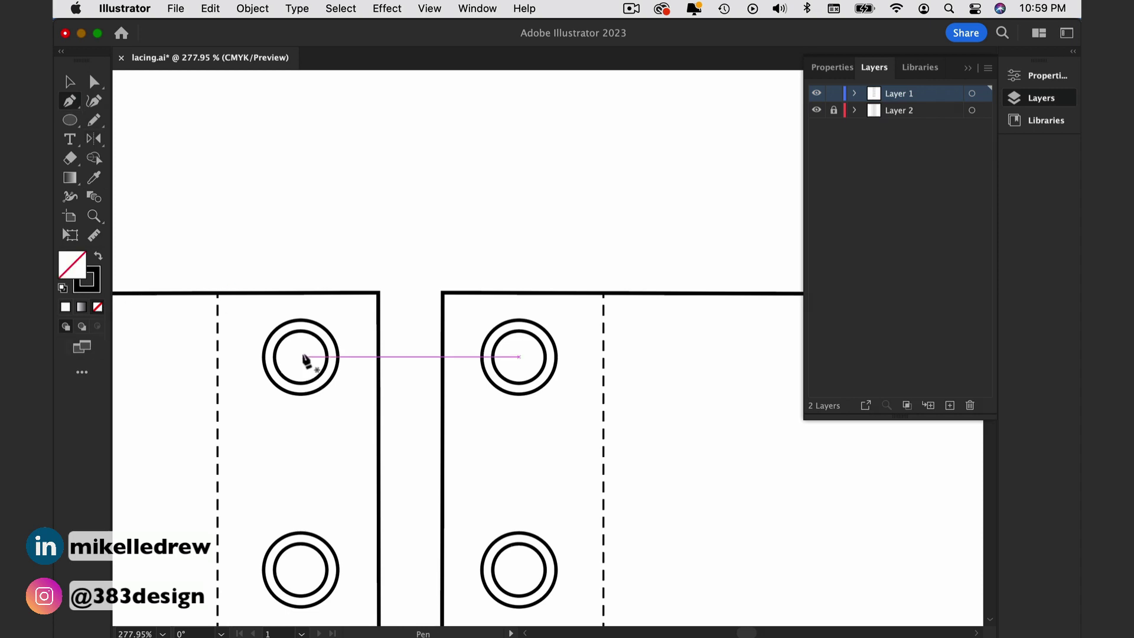
pyautogui.click(301, 358)
pyautogui.click(519, 357)
pyautogui.click(1047, 82)
pyautogui.click(878, 262)
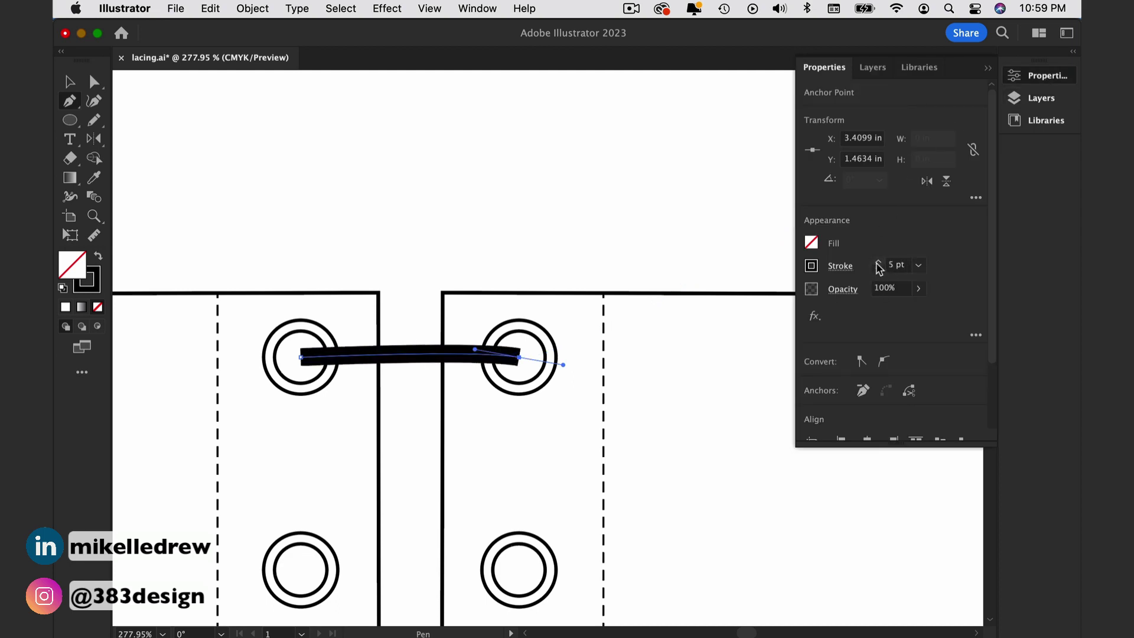
pyautogui.click(878, 262)
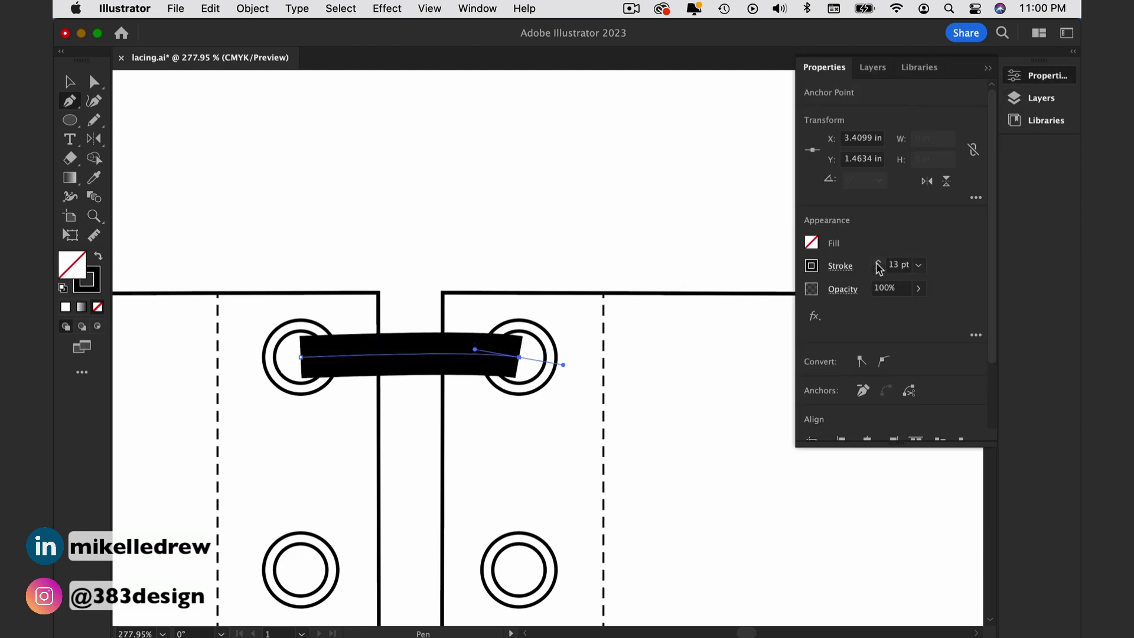
pyautogui.click(878, 263)
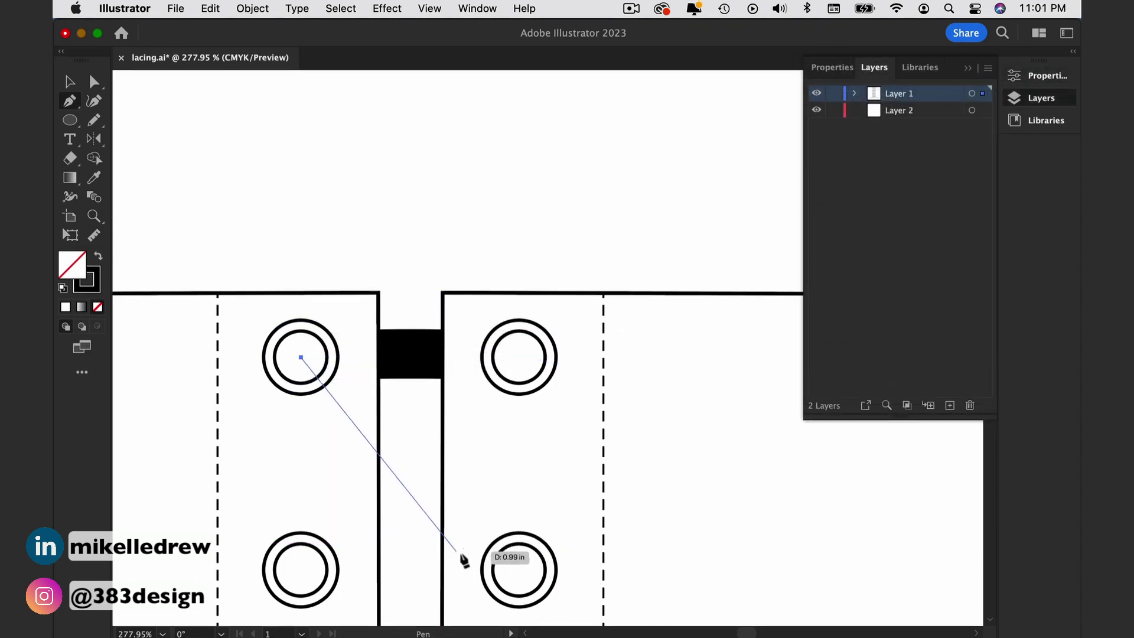
# Try drawing a thick diagonal lace from the top left eyelet toward the second right eyelet, shortened to the right panel's edge.
pyautogui.click(518, 570)
pyautogui.moveTo(519, 574); pyautogui.dragTo(442, 494)
pyautogui.click(69, 81)
pyautogui.click(455, 445)
pyautogui.click(507, 324)
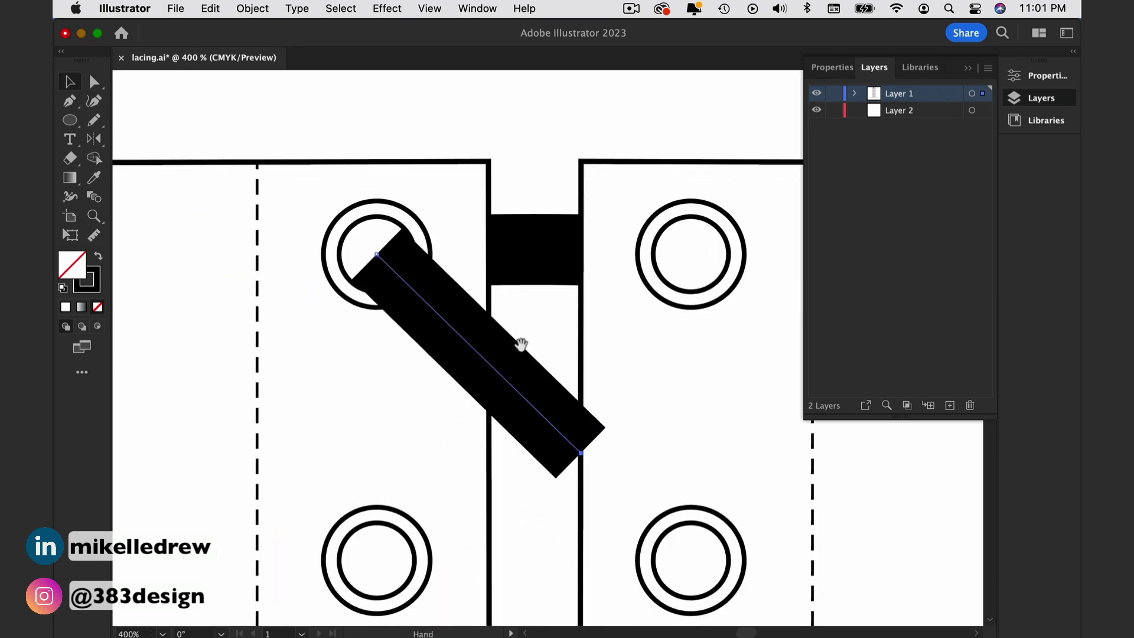
pyautogui.click(521, 356)
pyautogui.moveTo(590, 458); pyautogui.dragTo(507, 476)
pyautogui.click(501, 323)
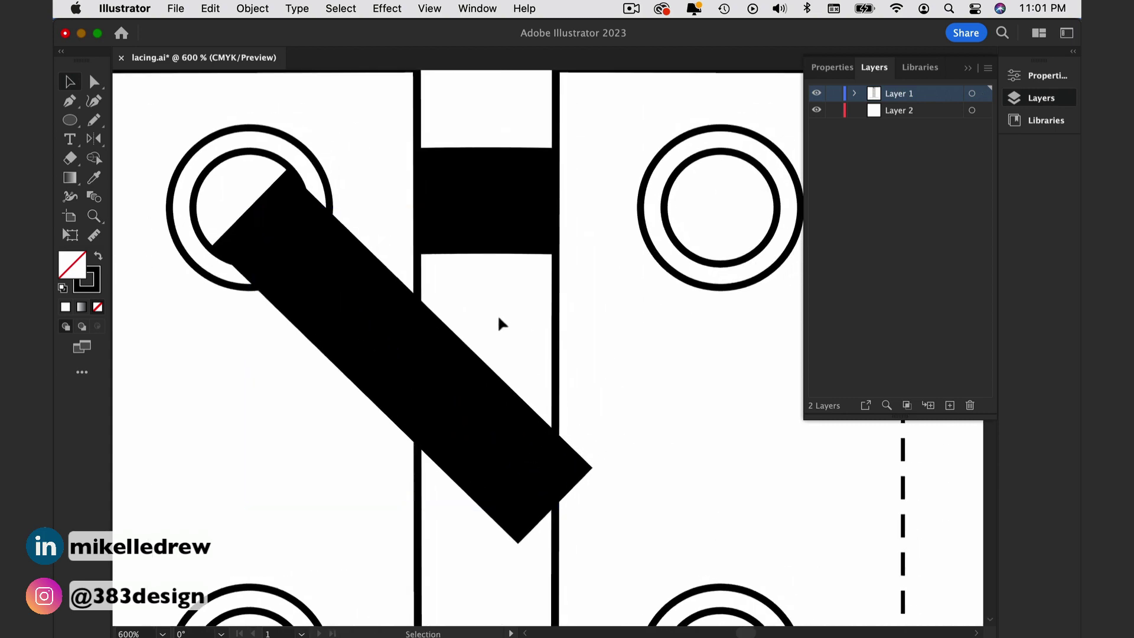
pyautogui.click(465, 420)
pyautogui.click(248, 8)
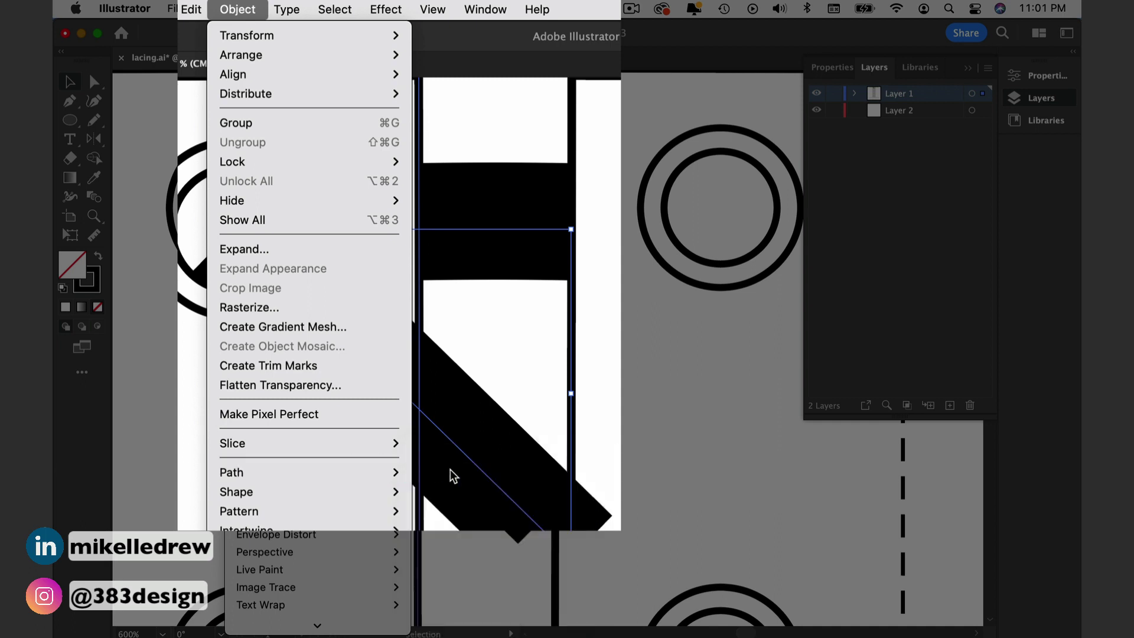
pyautogui.moveTo(362, 471)
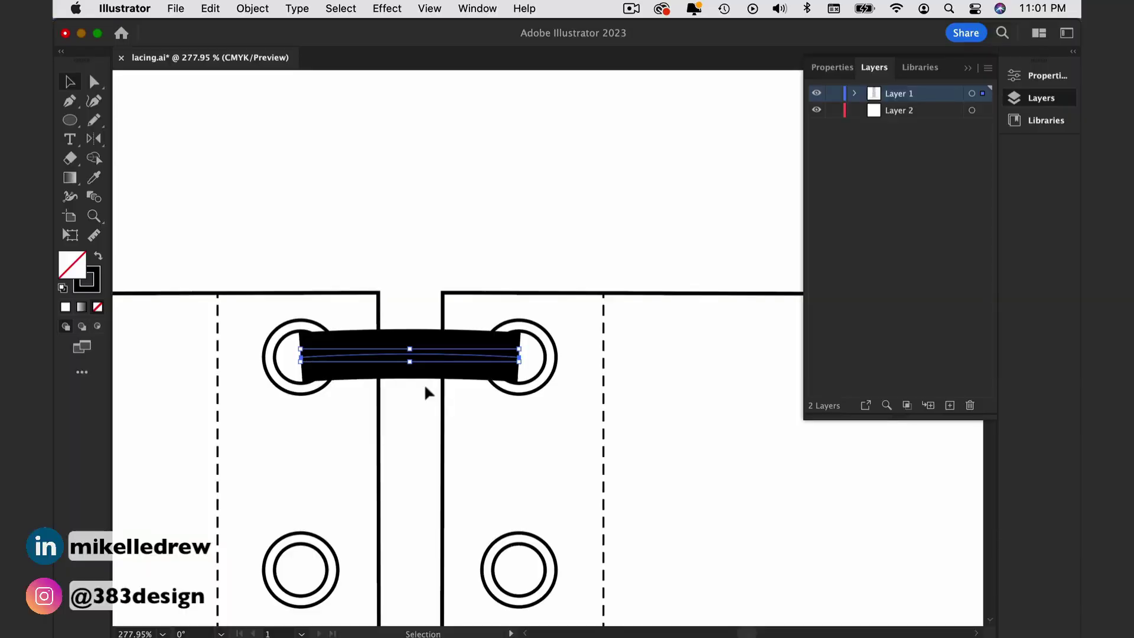
# Send the horizontal lace to the back so it runs behind both panels.
pyautogui.rightClick(425, 356)
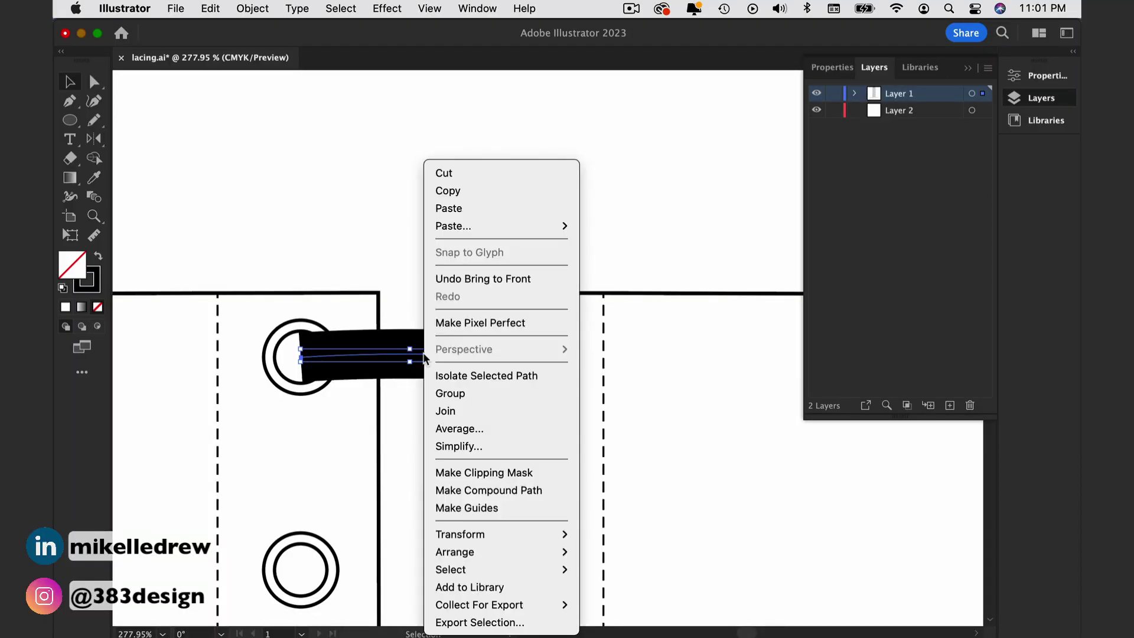
pyautogui.moveTo(469, 551)
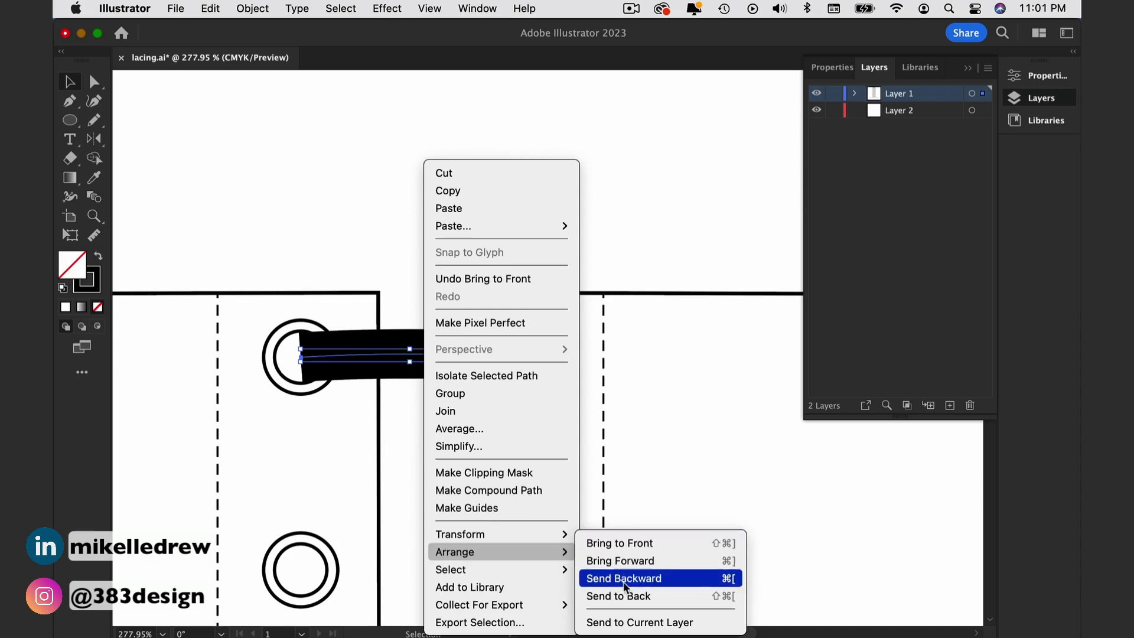
pyautogui.click(625, 597)
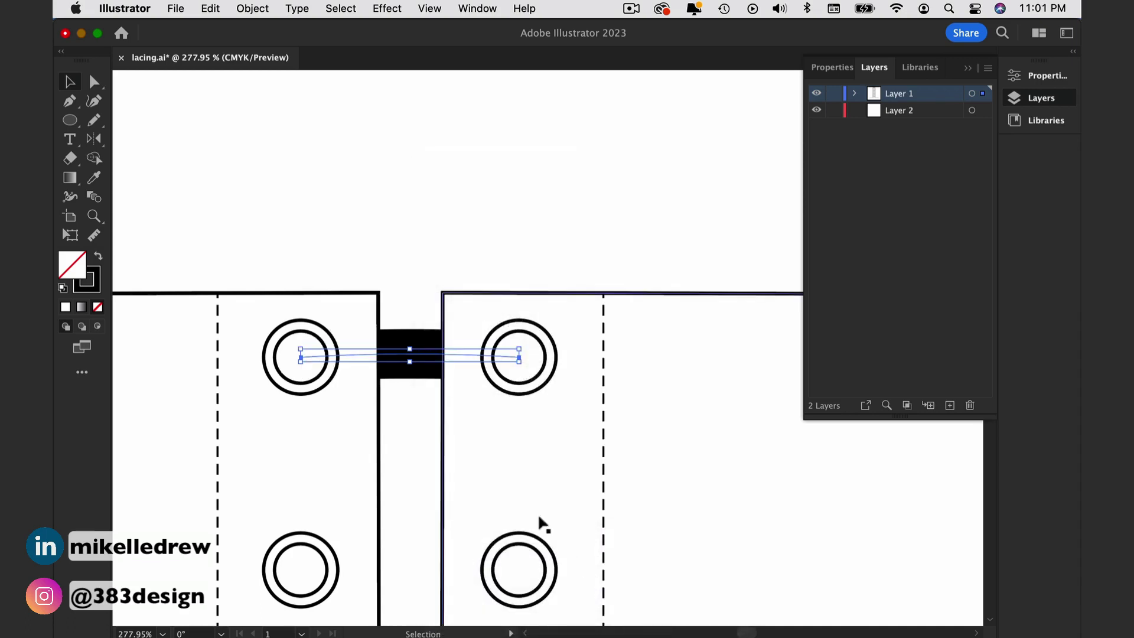
pyautogui.click(423, 452)
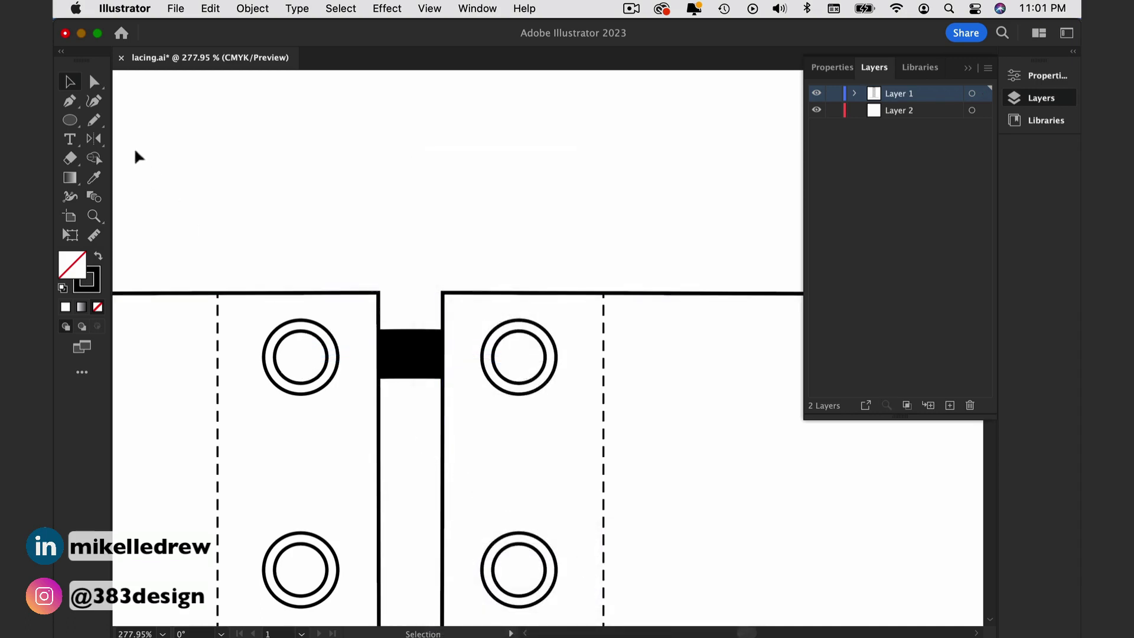
# Draw a diagonal lace path from the top left eyelet toward the second right eyelet and pull its lower end back to the right panel's edge.
pyautogui.click(71, 101)
pyautogui.click(301, 357)
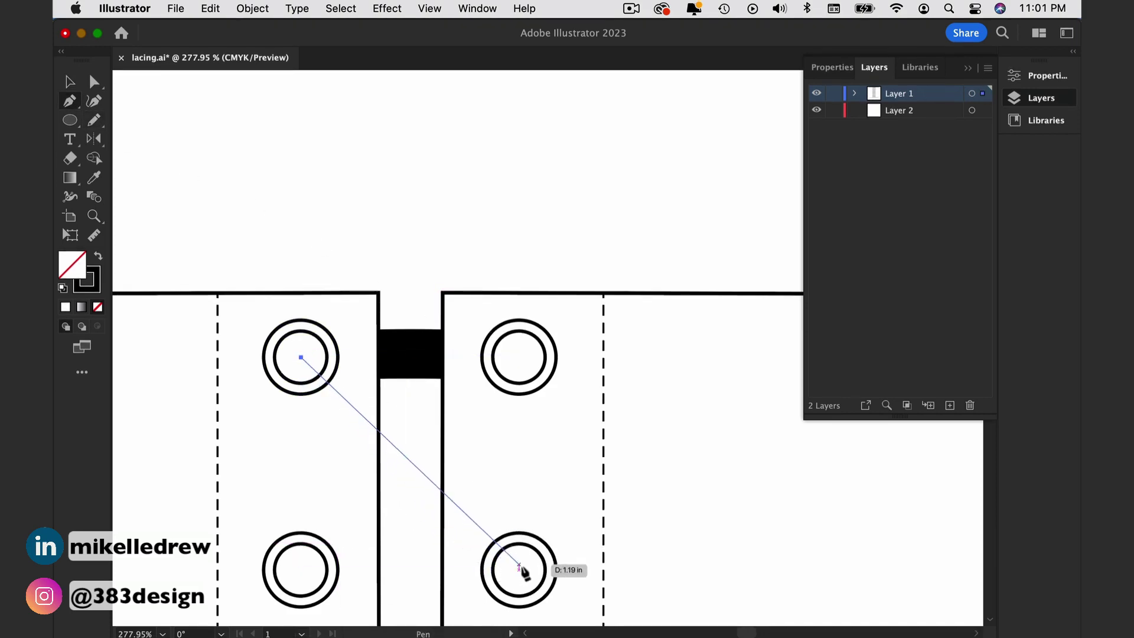
pyautogui.click(519, 570)
pyautogui.moveTo(519, 570); pyautogui.dragTo(443, 497)
# Outline the diagonal lace's stroke into a shape and give it the default white fill and black stroke.
pyautogui.click(71, 83)
pyautogui.keyDown('super'); pyautogui.click(455, 445); pyautogui.keyUp('super')
pyautogui.keyDown('super'); pyautogui.click(507, 324); pyautogui.keyUp('super')
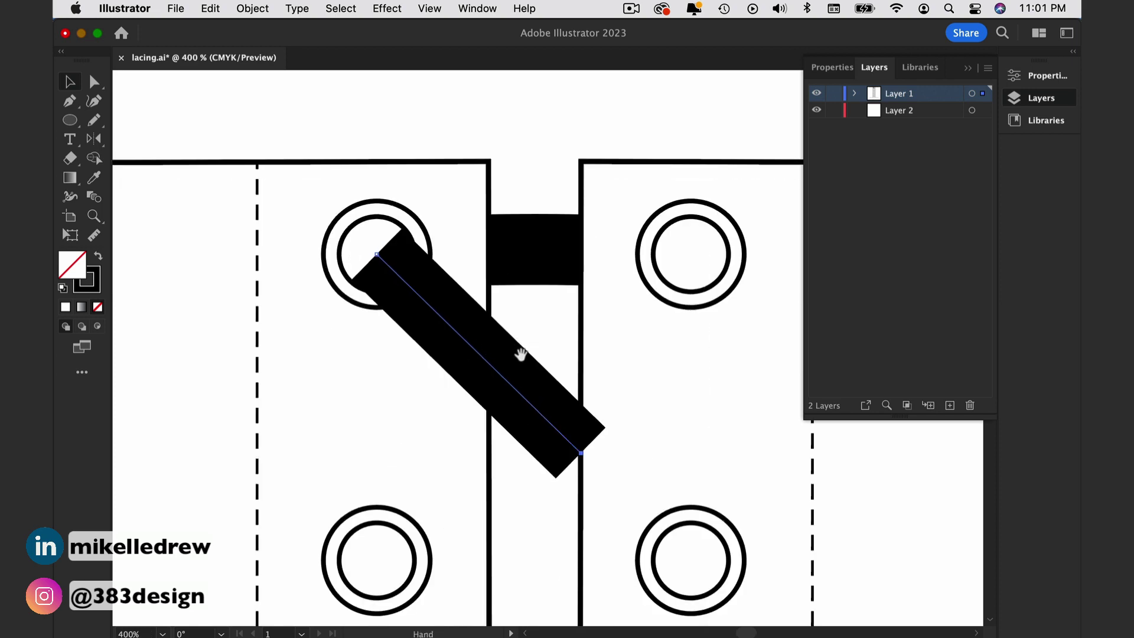
pyautogui.keyDown('super'); pyautogui.click(522, 357); pyautogui.keyUp('super')
pyautogui.moveTo(601, 462)
pyautogui.mouseDown()
pyautogui.moveTo(529, 466)
pyautogui.moveTo(515, 478)
pyautogui.mouseUp()
pyautogui.click(510, 300)
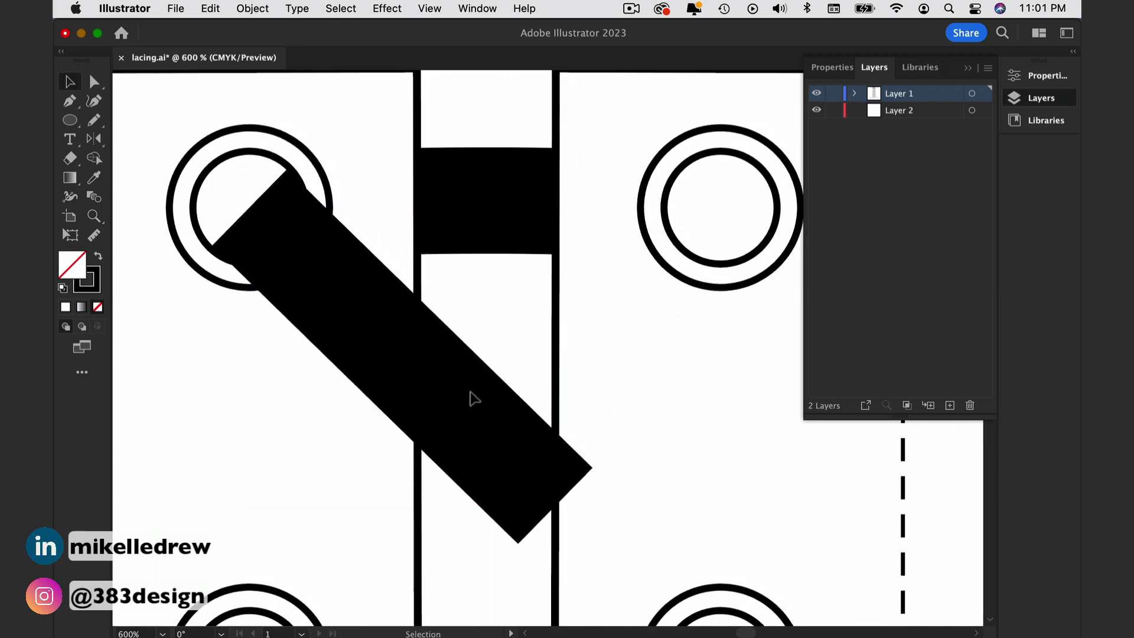
pyautogui.click(466, 425)
pyautogui.click(239, 9)
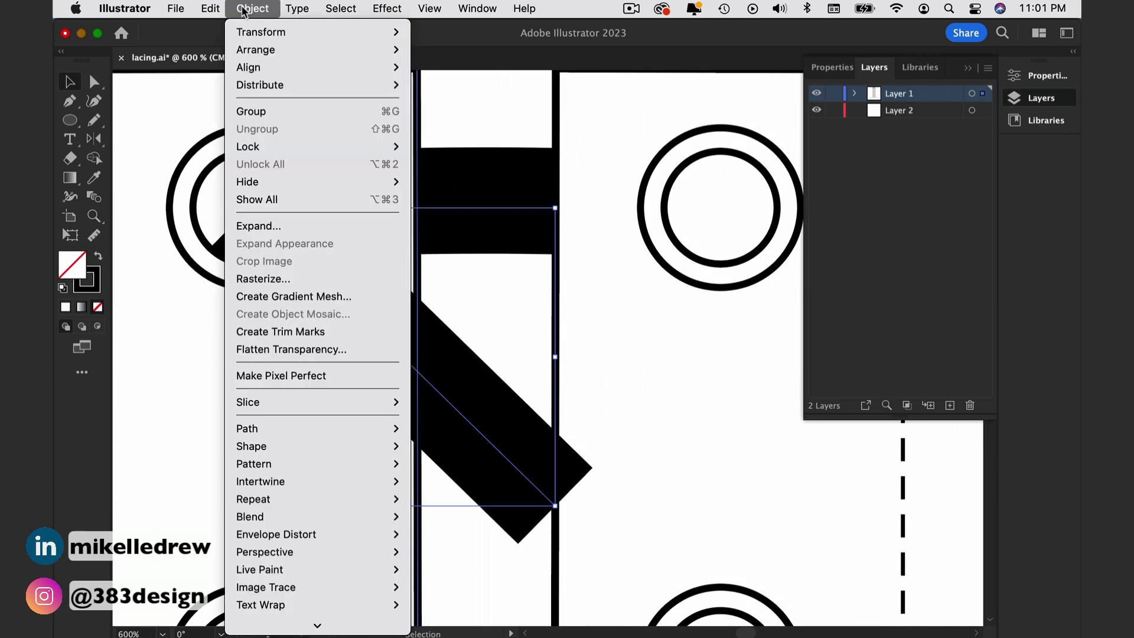
pyautogui.moveTo(267, 429)
pyautogui.click(444, 460)
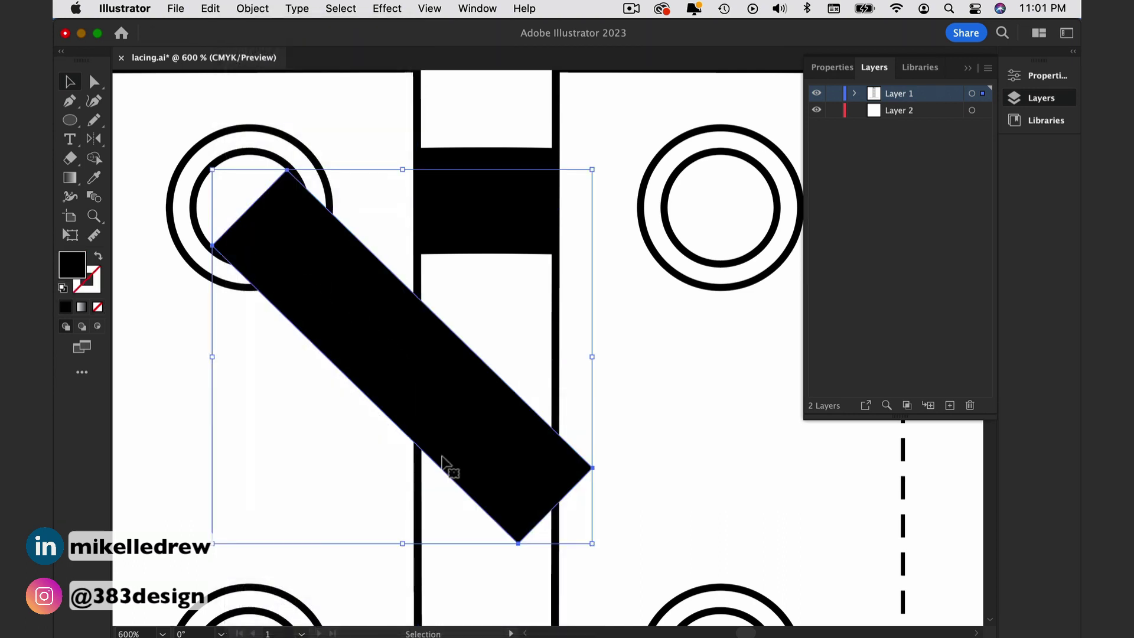
pyautogui.press('d')
pyautogui.click(516, 360)
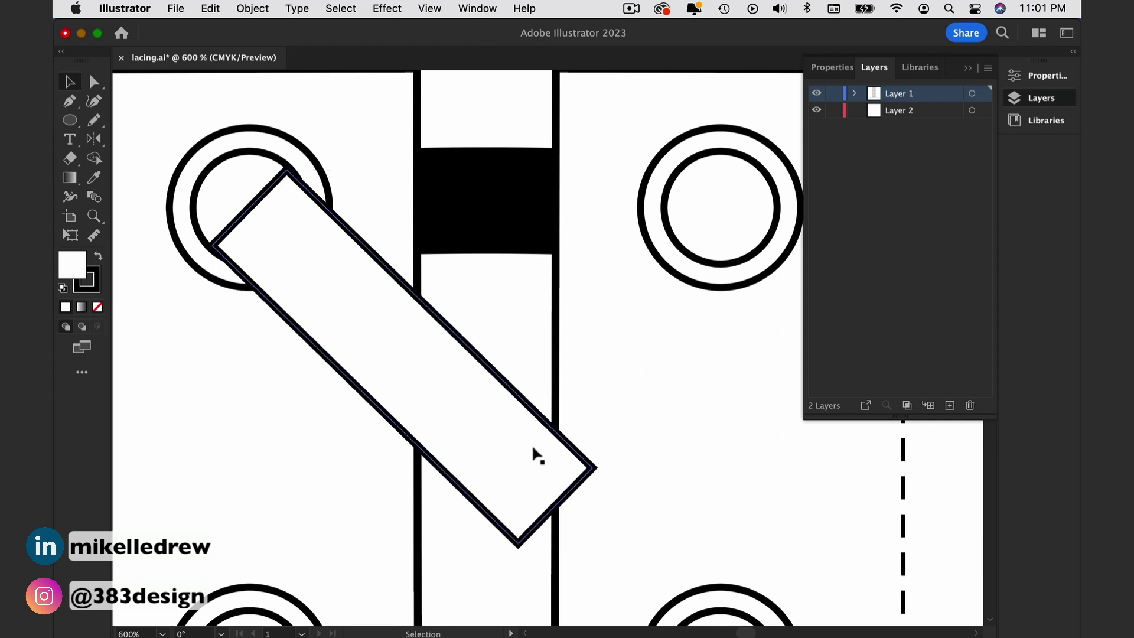
# Move the two lower corners of the diagonal lace onto the right panel's edge so its end runs vertically along that edge.
pyautogui.moveTo(642, 509); pyautogui.dragTo(554, 412)
pyautogui.keyDown('super'); pyautogui.click(555, 412); pyautogui.keyUp('super')
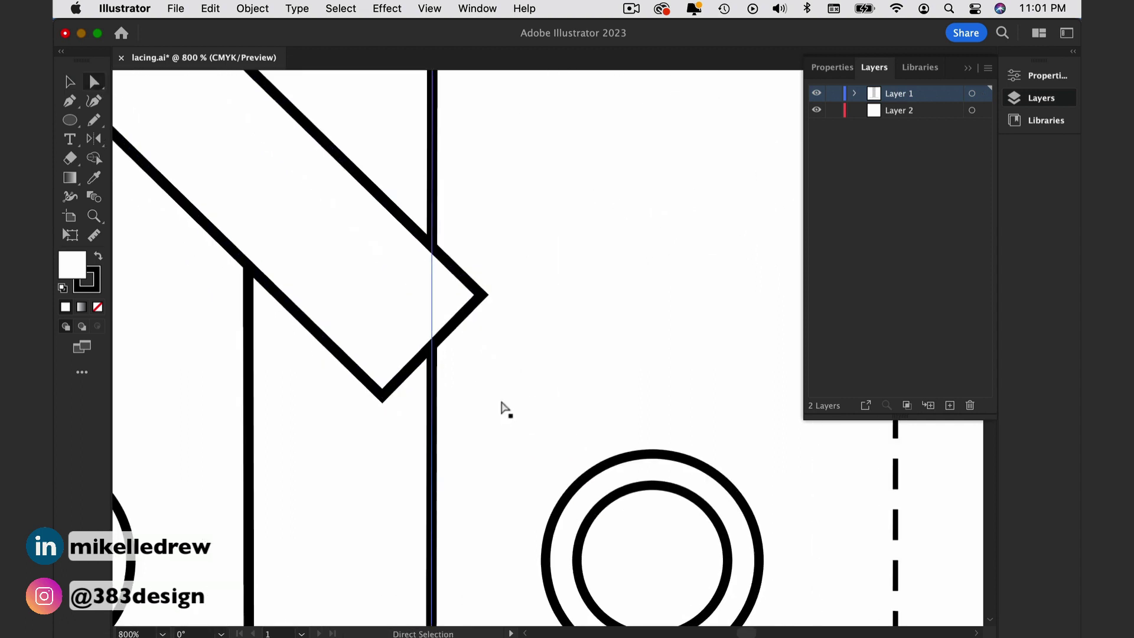
pyautogui.moveTo(383, 398); pyautogui.dragTo(425, 444)
pyautogui.moveTo(482, 294); pyautogui.dragTo(432, 248)
pyautogui.moveTo(427, 445); pyautogui.dragTo(431, 450)
# Reflect a copy of the diagonal lace across the gap's center so it crosses from the top right eyelet to the left panel's edge.
pyautogui.keyDown('alt'); pyautogui.keyDown('super'); pyautogui.click(451, 323); pyautogui.keyUp('super'); pyautogui.keyUp('alt')
pyautogui.keyDown('alt'); pyautogui.keyDown('super'); pyautogui.click(558, 281); pyautogui.keyUp('super'); pyautogui.keyUp('alt')
pyautogui.keyDown('alt'); pyautogui.keyDown('super'); pyautogui.click(558, 281); pyautogui.keyUp('super'); pyautogui.keyUp('alt')
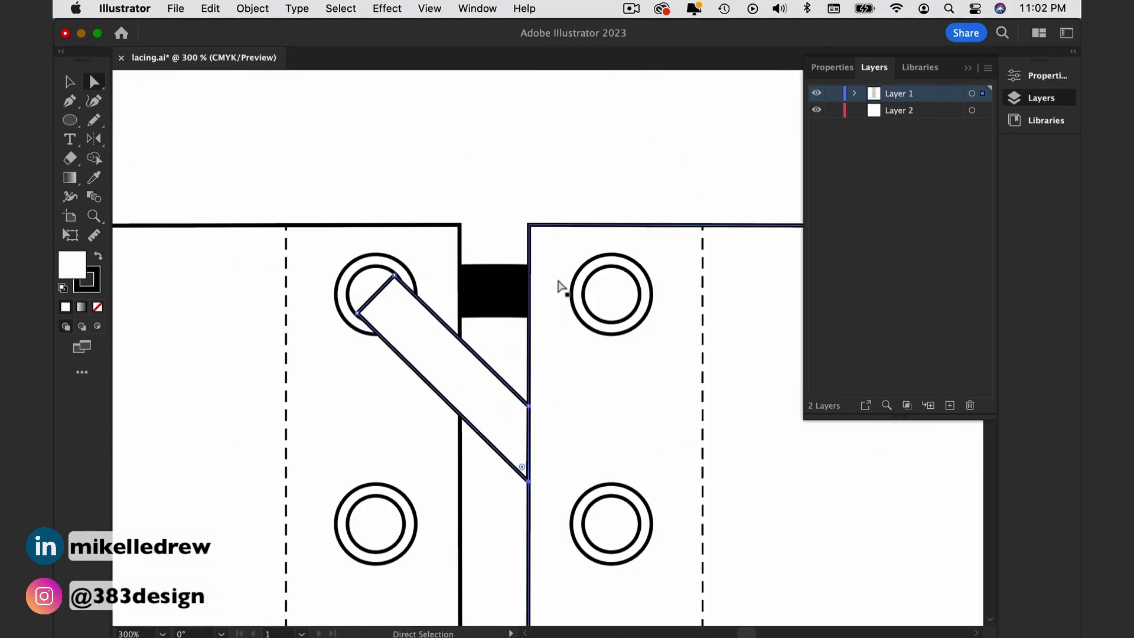
pyautogui.press('v')
pyautogui.click(95, 142)
pyautogui.keyDown('alt'); pyautogui.click(496, 287); pyautogui.keyUp('alt')
pyautogui.click(272, 389)
pyautogui.press('v')
pyautogui.moveTo(590, 314); pyautogui.dragTo(589, 315)
# Select both crossing laces and duplicate them straight down onto the next pair of eyelets.
pyautogui.press('super+shift+a')
pyautogui.click(531, 348)
pyautogui.keyDown('shift'); pyautogui.click(465, 362); pyautogui.keyUp('shift')
pyautogui.moveTo(465, 363); pyautogui.dragTo(475, 602)
pyautogui.press('super+minus')
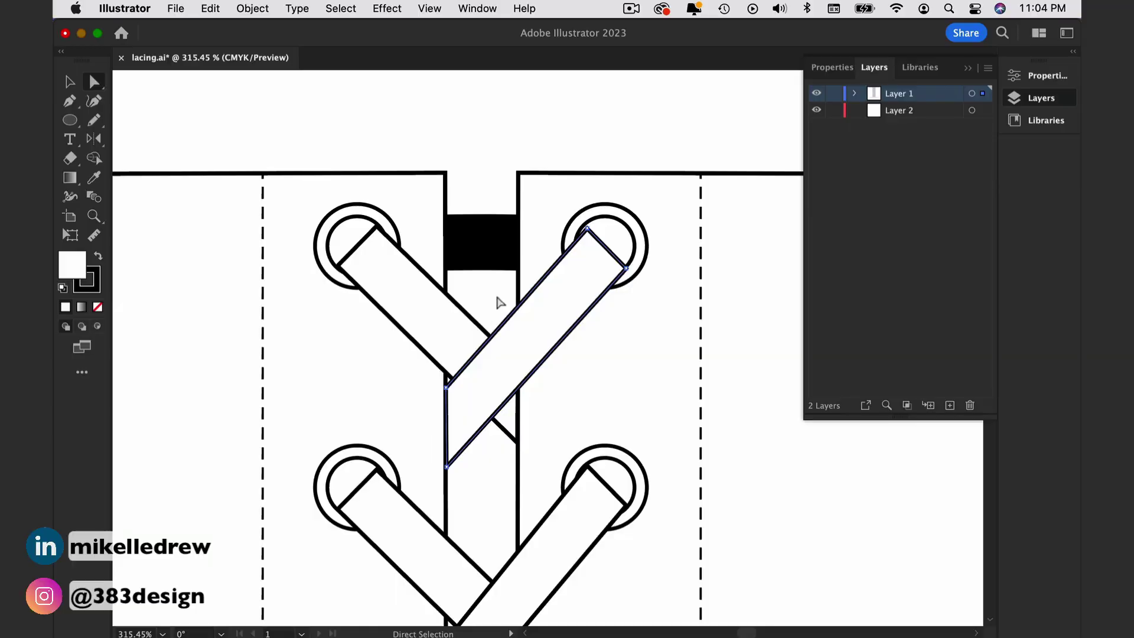
# Delete the end segment of the lace in the top left eyelet and shorten its open ends to the inner ring.
pyautogui.moveTo(387, 250); pyautogui.dragTo(511, 356)
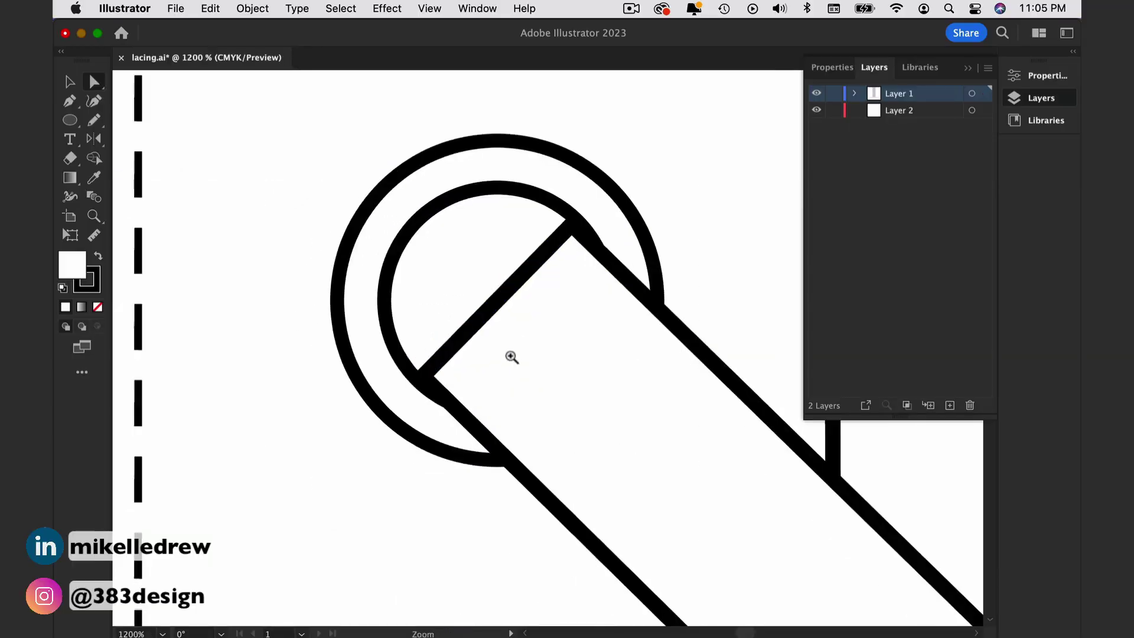
pyautogui.keyDown('super'); pyautogui.click(572, 372); pyautogui.keyUp('super')
pyautogui.moveTo(590, 337); pyautogui.dragTo(521, 417)
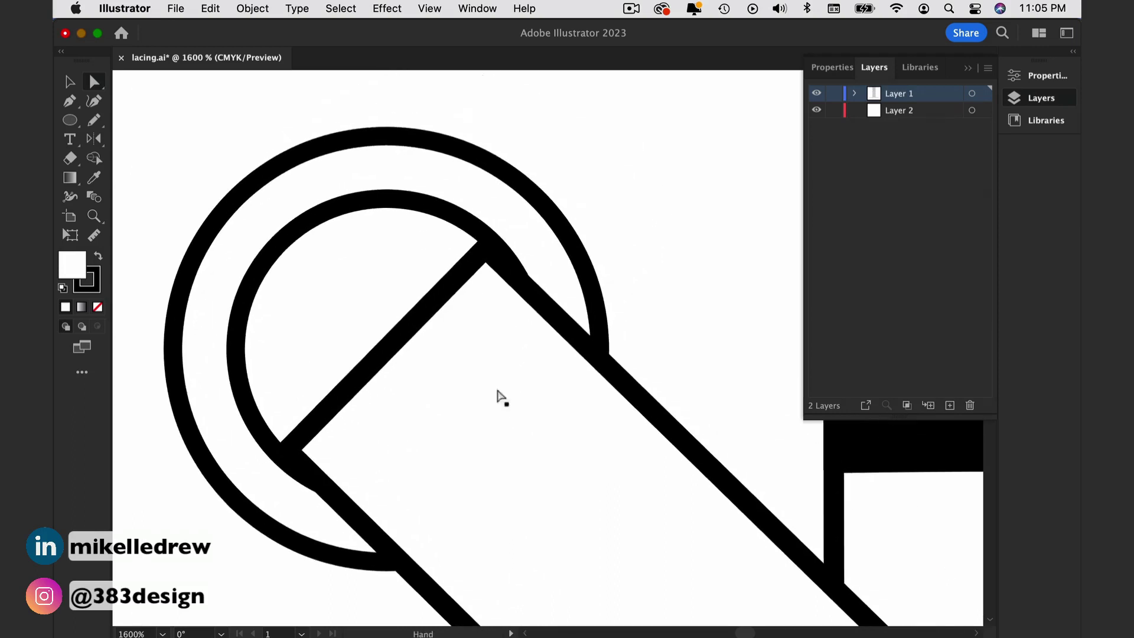
pyautogui.click(400, 348)
pyautogui.press('Delete')
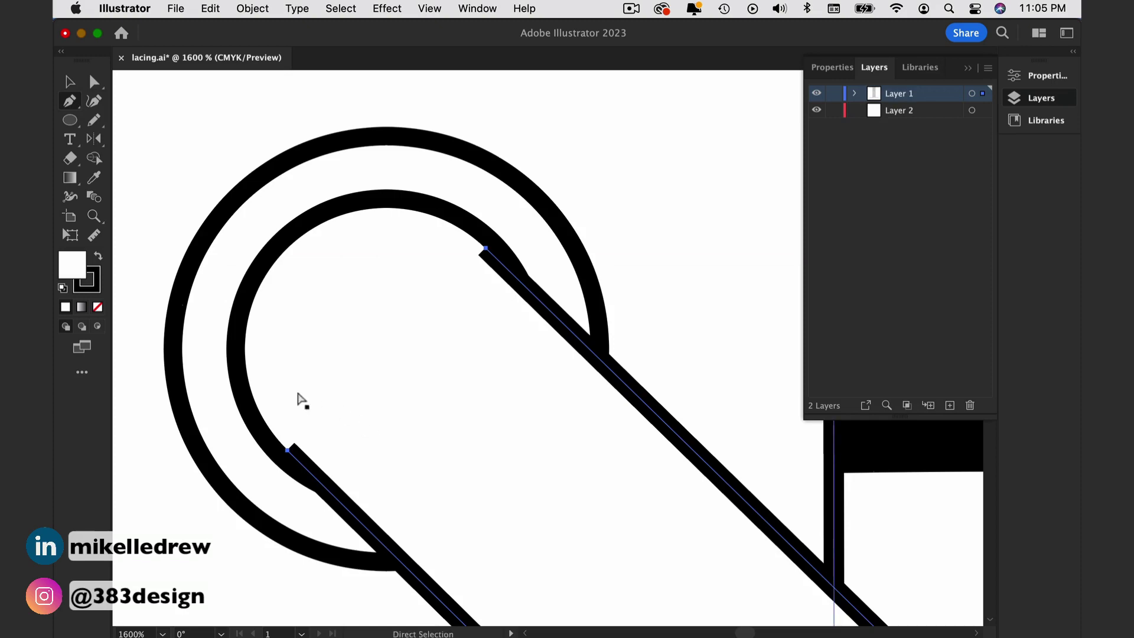
pyautogui.click(663, 280)
pyautogui.moveTo(291, 454); pyautogui.dragTo(324, 485)
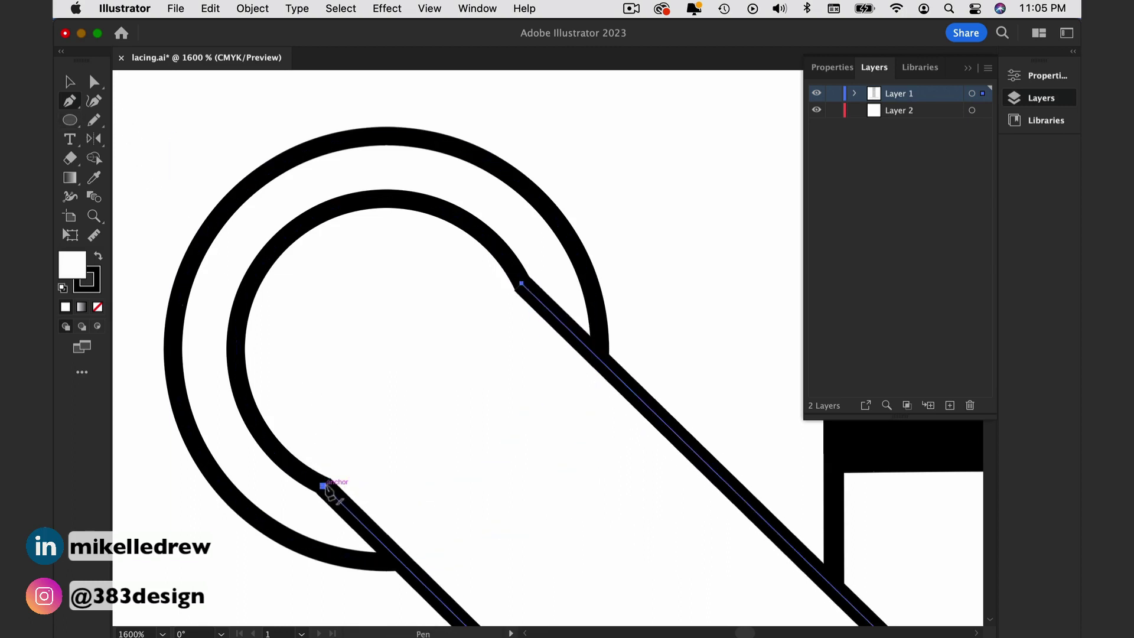
# Close the lace's open end inside the top left eyelet with a curved Pen path running through one middle anchor.
pyautogui.moveTo(456, 437); pyautogui.dragTo(466, 425)
pyautogui.moveTo(507, 376); pyautogui.dragTo(509, 362)
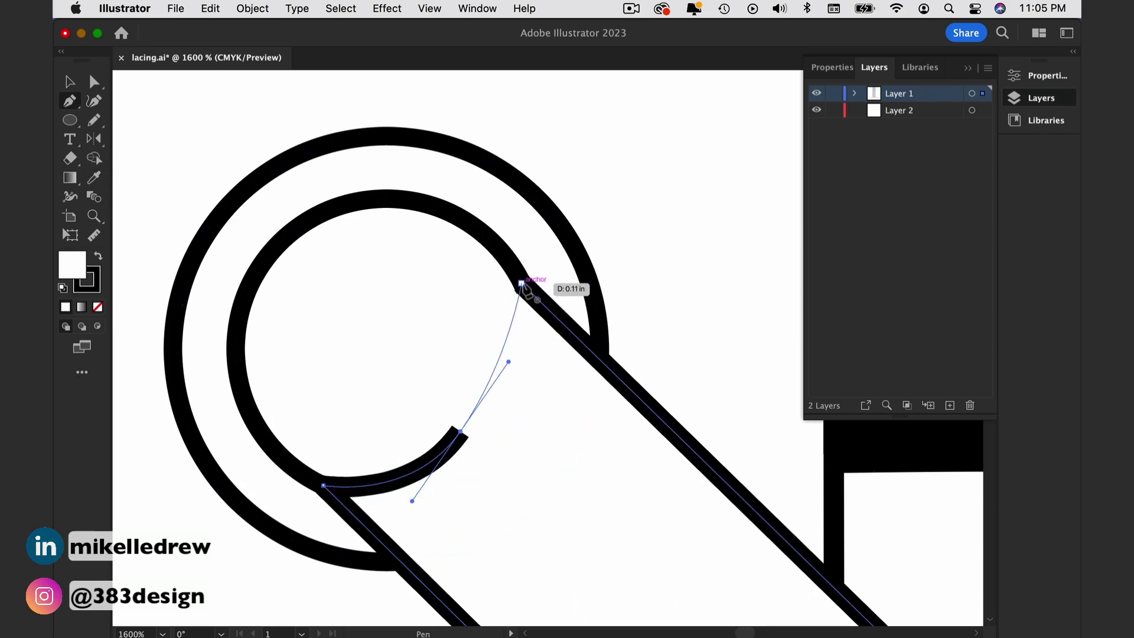
pyautogui.click(520, 284)
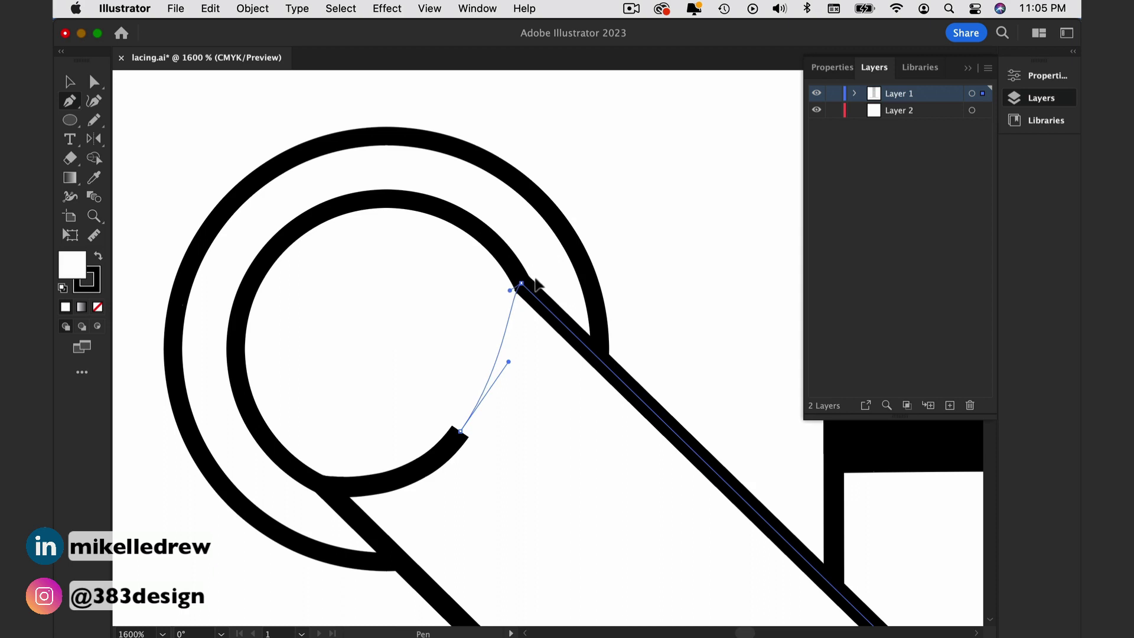
# Refine the lace's curved end by adjusting its handles and raising the middle anchor slightly toward the eyelet's center.
pyautogui.moveTo(513, 358); pyautogui.dragTo(515, 357)
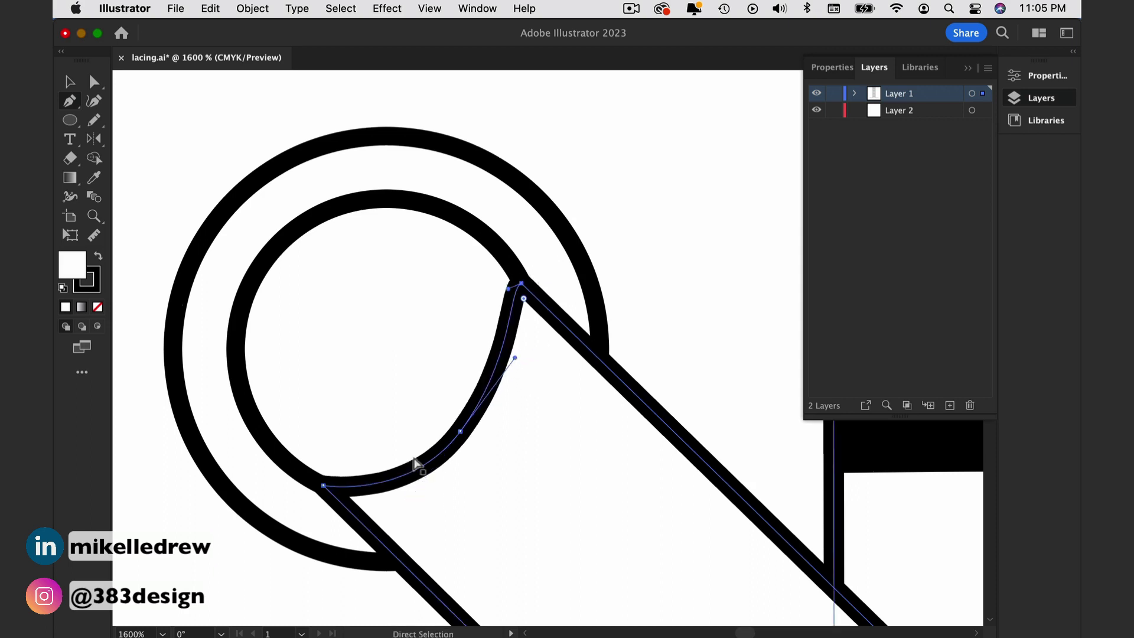
pyautogui.moveTo(338, 490); pyautogui.dragTo(342, 472)
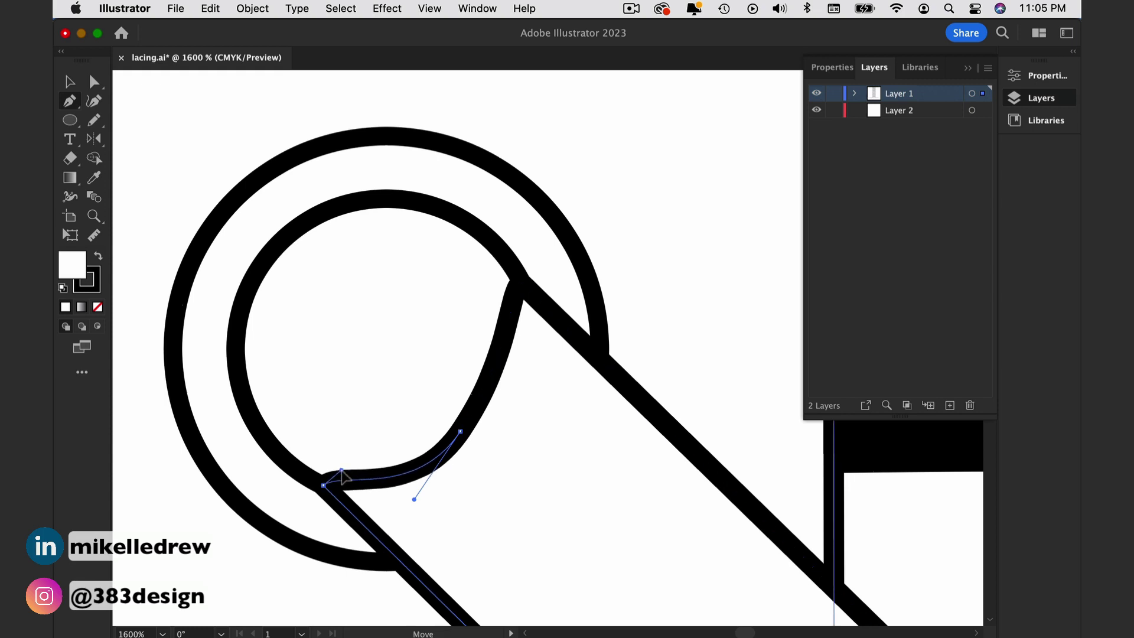
pyautogui.click(461, 432)
pyautogui.moveTo(461, 431); pyautogui.dragTo(461, 418)
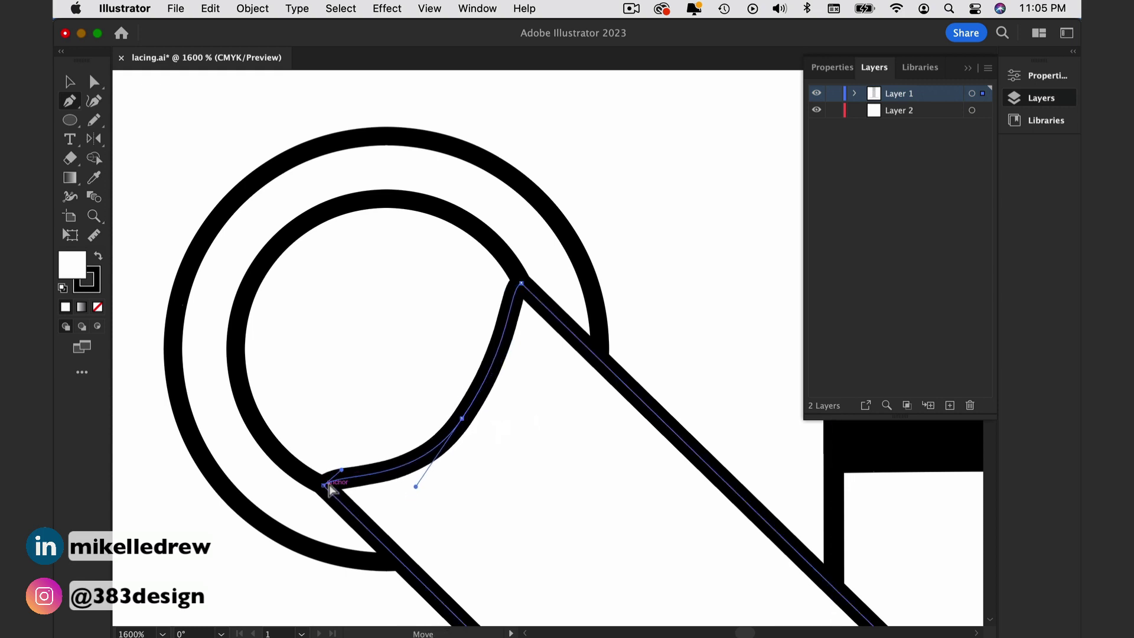
pyautogui.moveTo(329, 484); pyautogui.dragTo(331, 481)
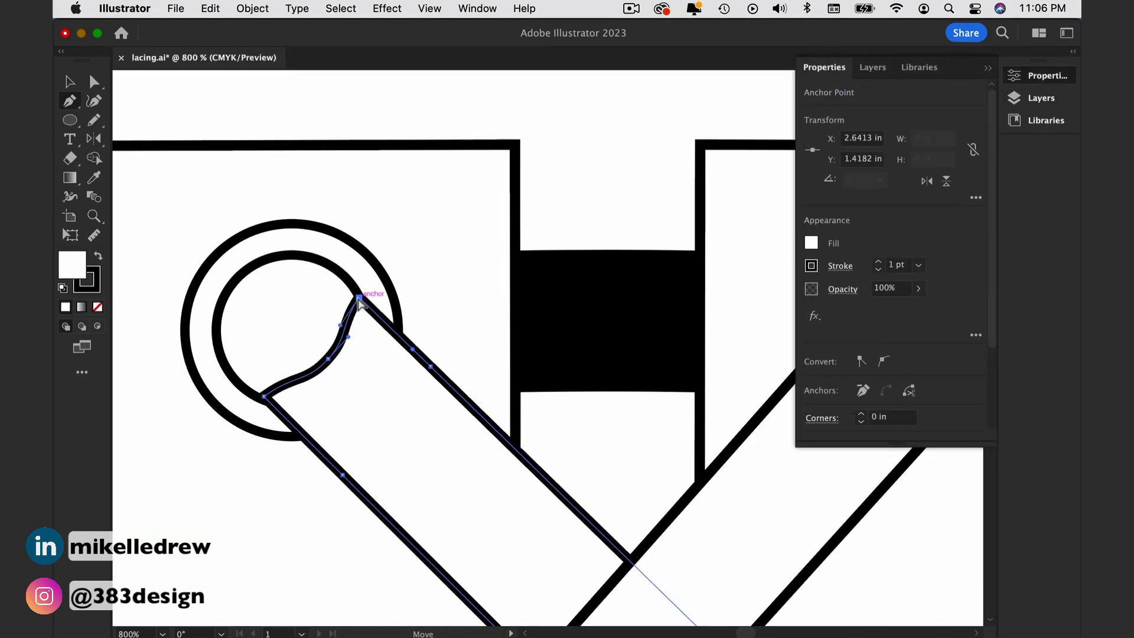
# Pull both end corners of the lace inward inside the top left eyelet so the lace narrows toward the hole.
pyautogui.moveTo(359, 297); pyautogui.dragTo(353, 319)
pyautogui.moveTo(276, 392); pyautogui.dragTo(303, 371)
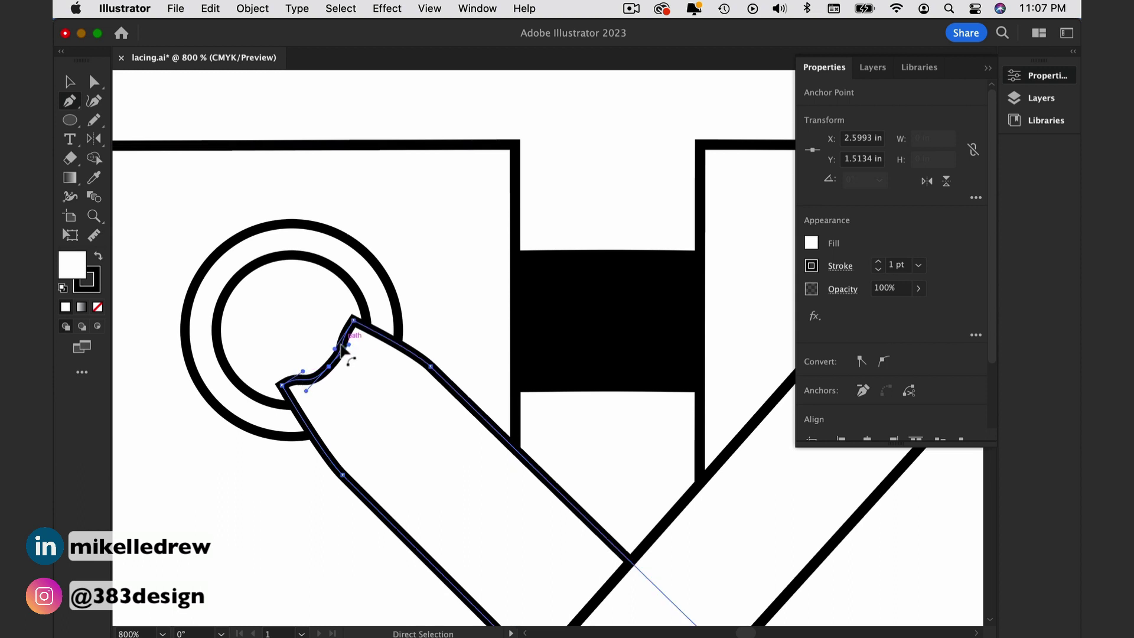
# Set the lace's two end corners onto the top left eyelet's inner ring and smooth the curved edge between them.
pyautogui.click(291, 383)
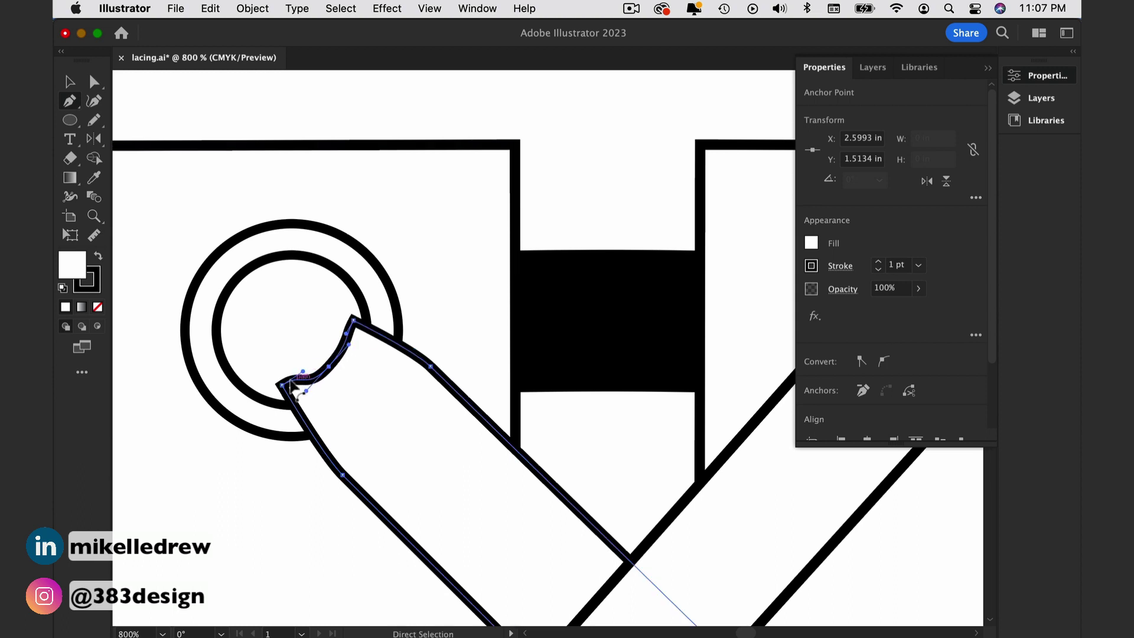
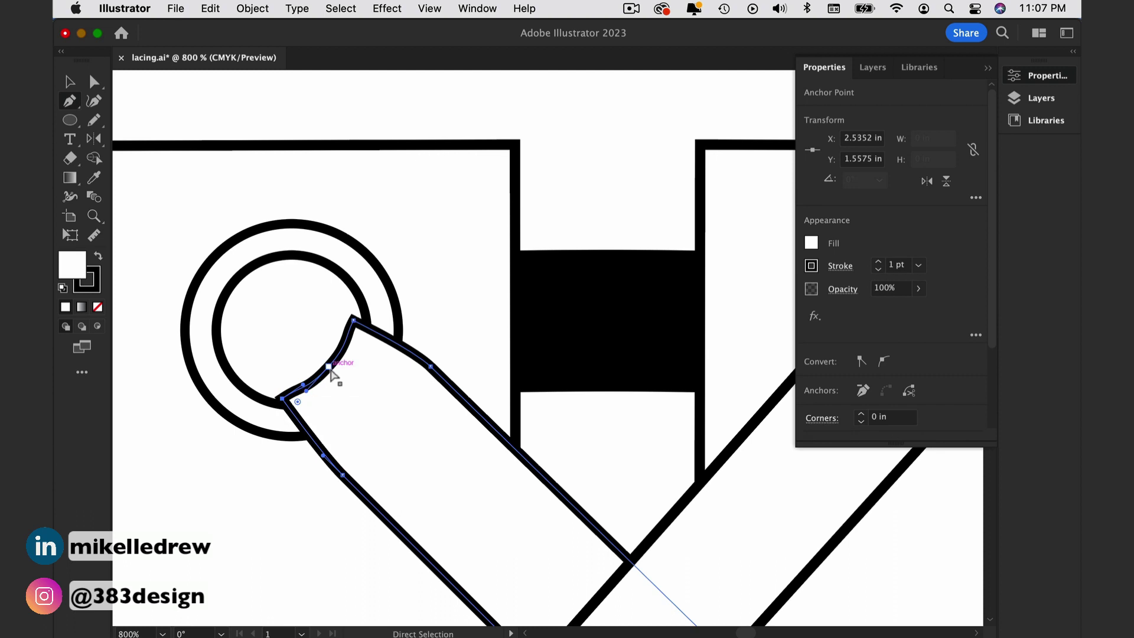
pyautogui.moveTo(328, 366); pyautogui.dragTo(298, 386)
pyautogui.click(354, 321)
pyautogui.moveTo(356, 327); pyautogui.dragTo(362, 321)
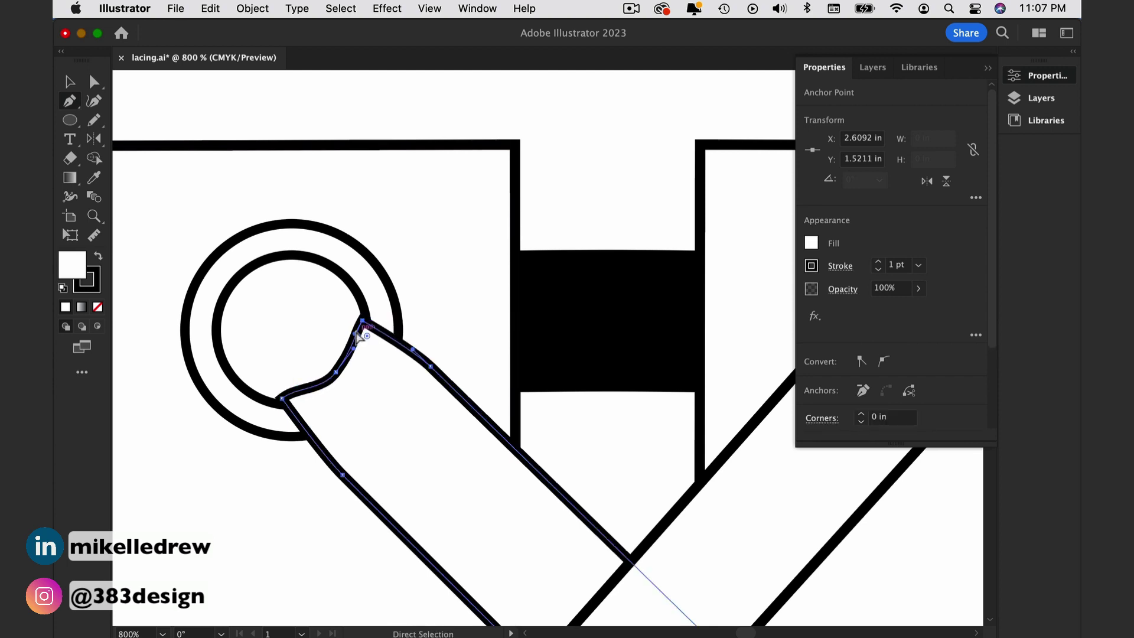
pyautogui.keyDown('super'); pyautogui.click(347, 359); pyautogui.keyUp('super')
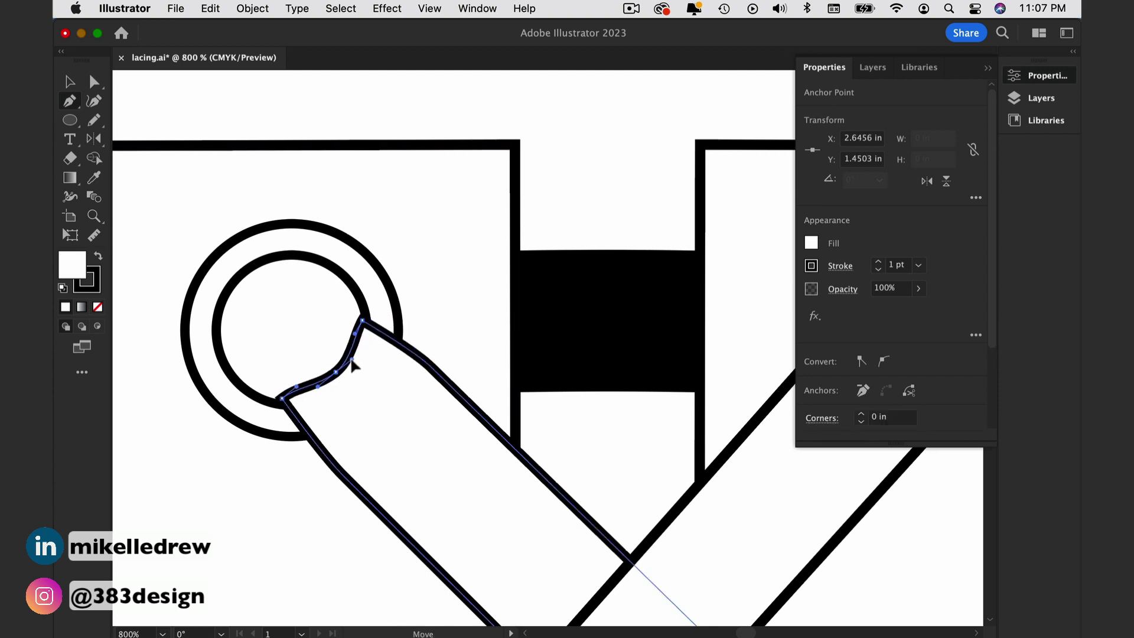
pyautogui.keyDown('super'); pyautogui.click(553, 141); pyautogui.keyUp('super')
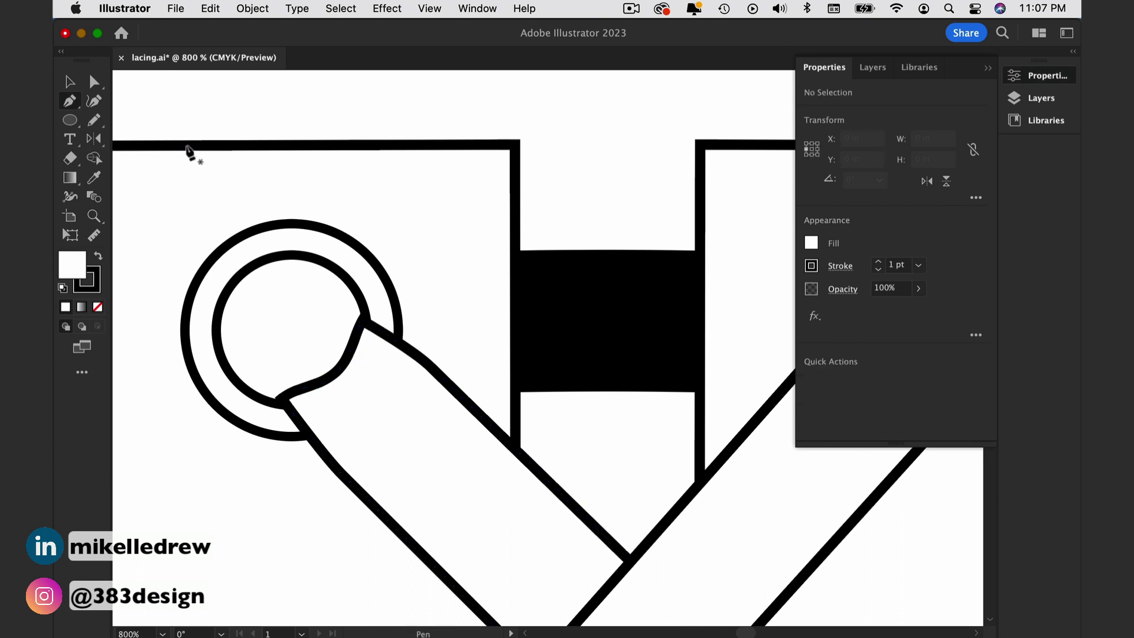
# Draw small fold lines with the Pencil along the lace's curved end, using no fill and a 0.25 pt stroke.
pyautogui.click(96, 121)
pyautogui.click(98, 307)
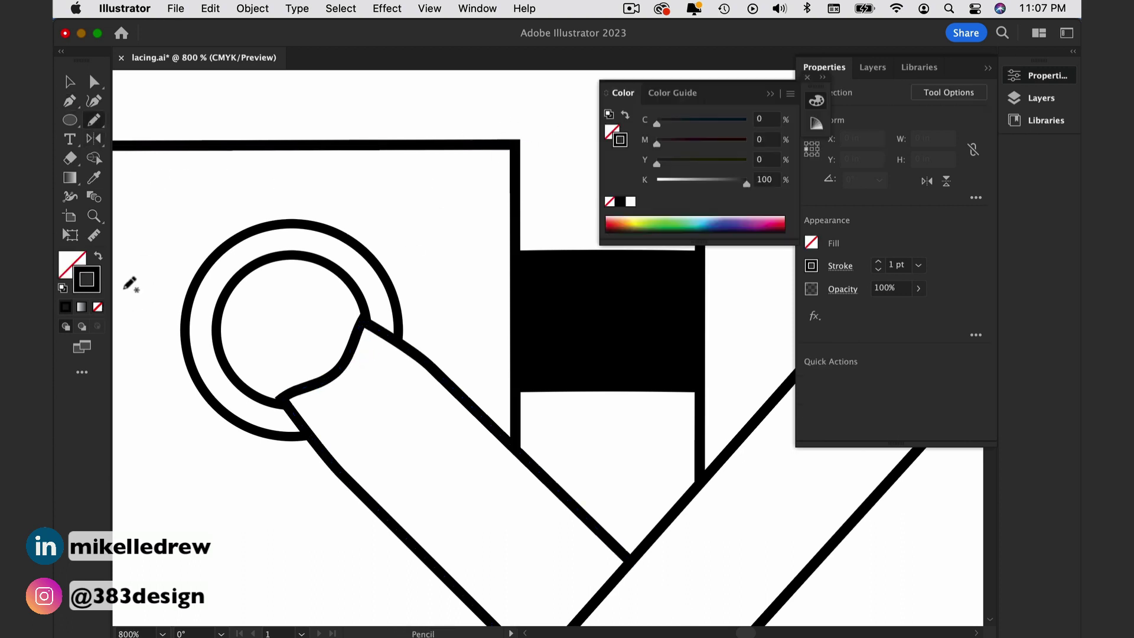
pyautogui.click(917, 265)
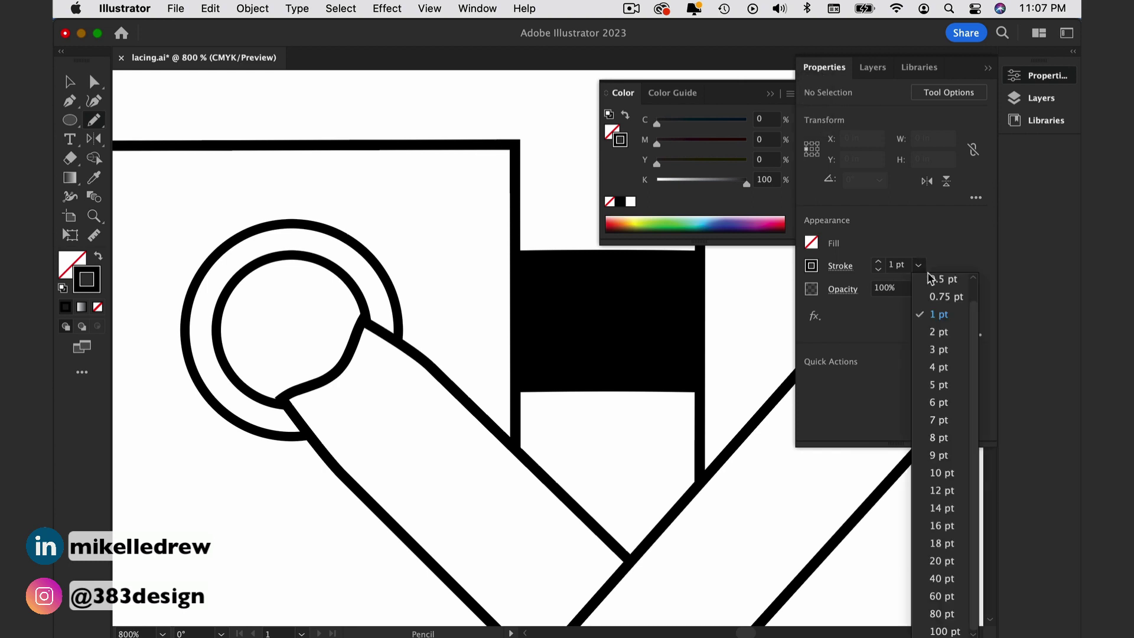
pyautogui.scroll(1, 943, 288)
pyautogui.click(943, 280)
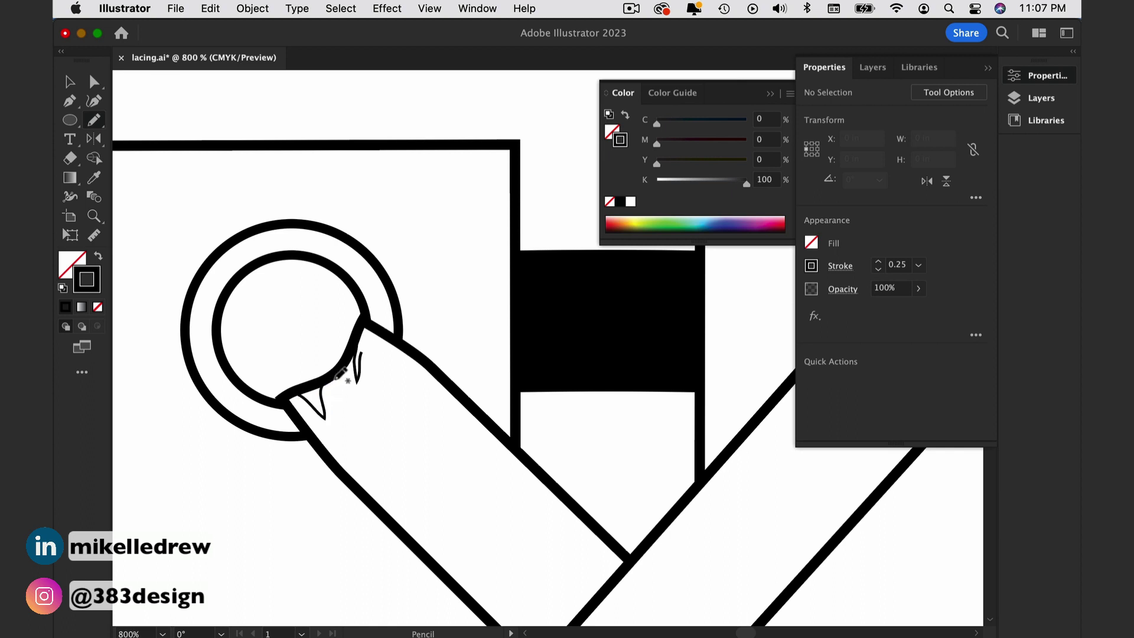
pyautogui.moveTo(359, 371); pyautogui.dragTo(361, 354)
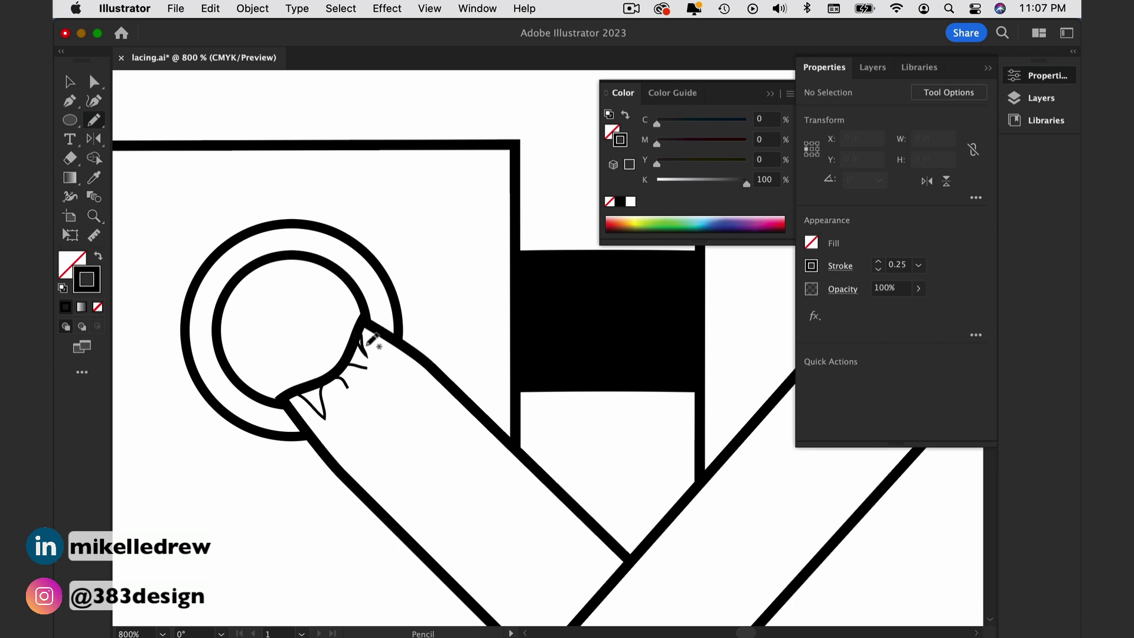
# Apply the elliptical width profile, thin at both ends, to the lower fold lines at the lace's curved end.
pyautogui.keyDown('super'); pyautogui.click(359, 367); pyautogui.keyUp('super')
pyautogui.keyDown('shift'); pyautogui.keyDown('super'); pyautogui.click(347, 384); pyautogui.keyUp('super'); pyautogui.keyUp('shift')
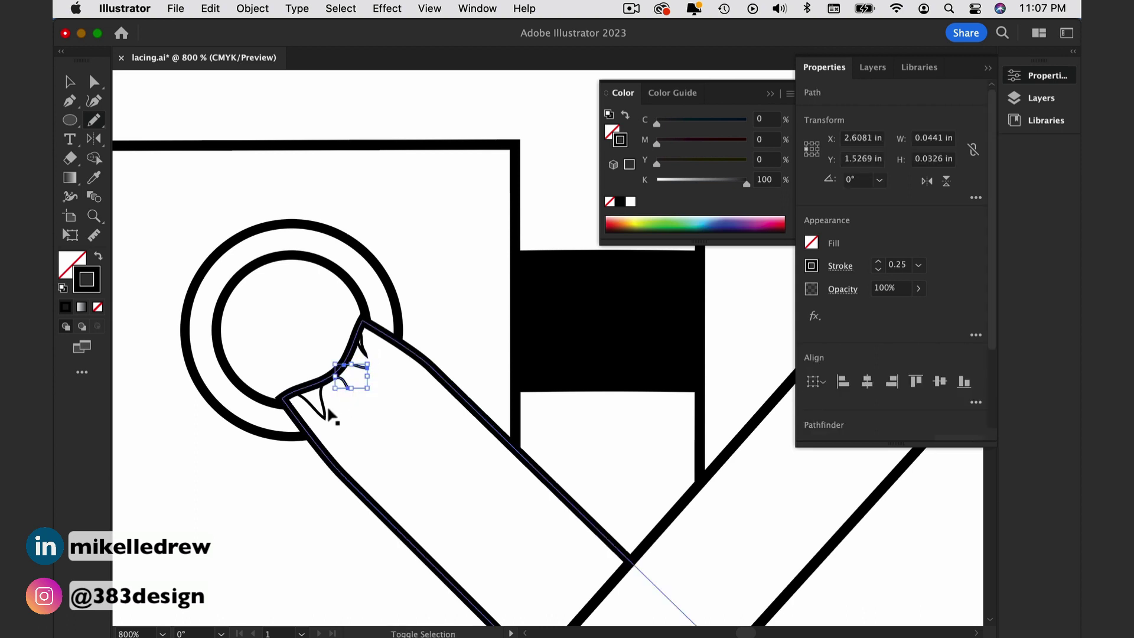
pyautogui.keyDown('shift'); pyautogui.keyDown('super'); pyautogui.click(324, 412); pyautogui.keyUp('super'); pyautogui.keyUp('shift')
pyautogui.click(841, 266)
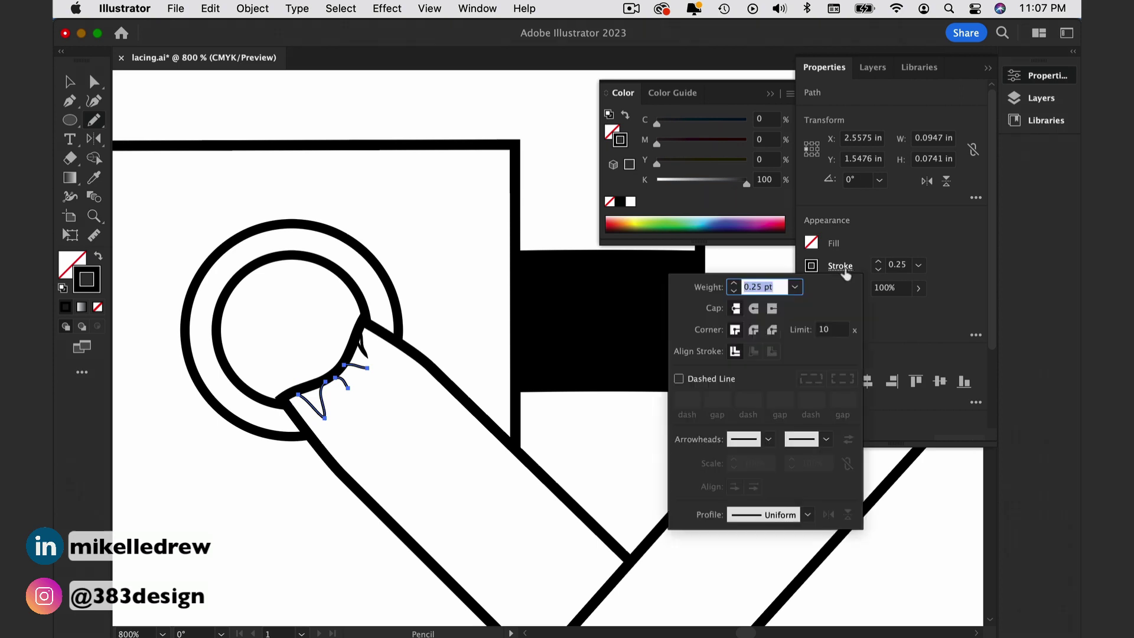
pyautogui.click(775, 518)
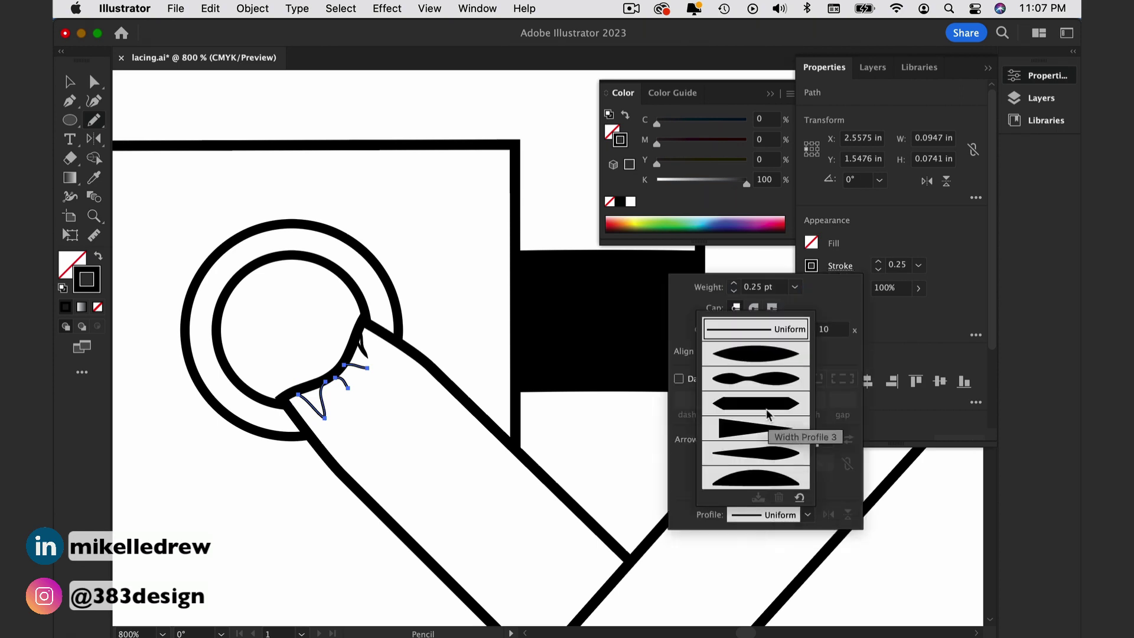
pyautogui.click(772, 385)
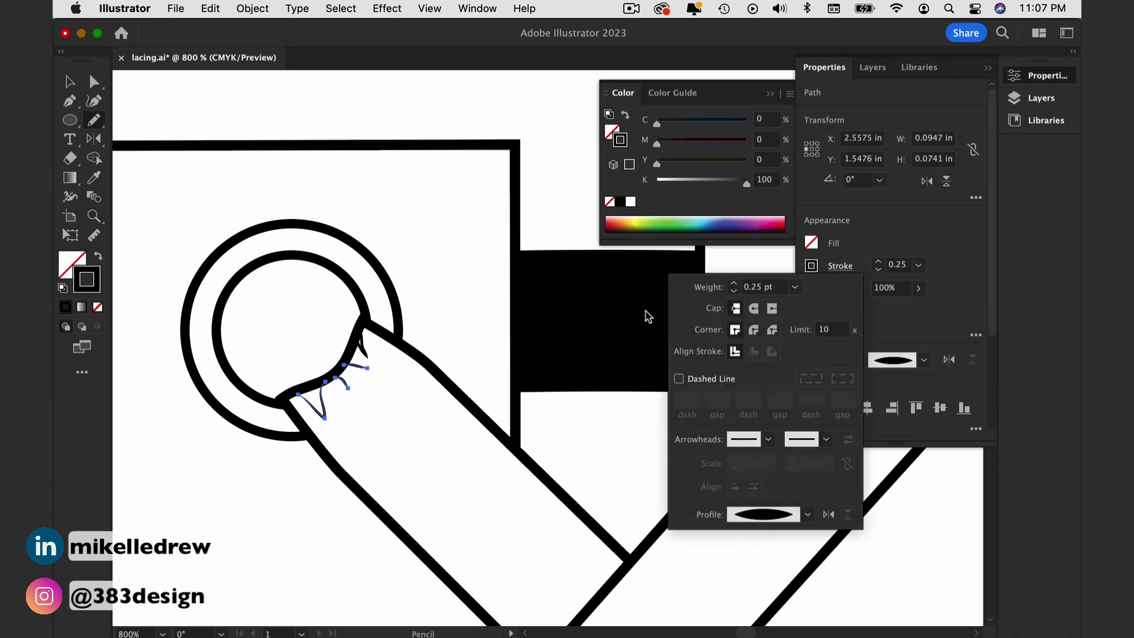
# Give the remaining fold line near the lace's upper corner the same elliptical width profile.
pyautogui.click(365, 359)
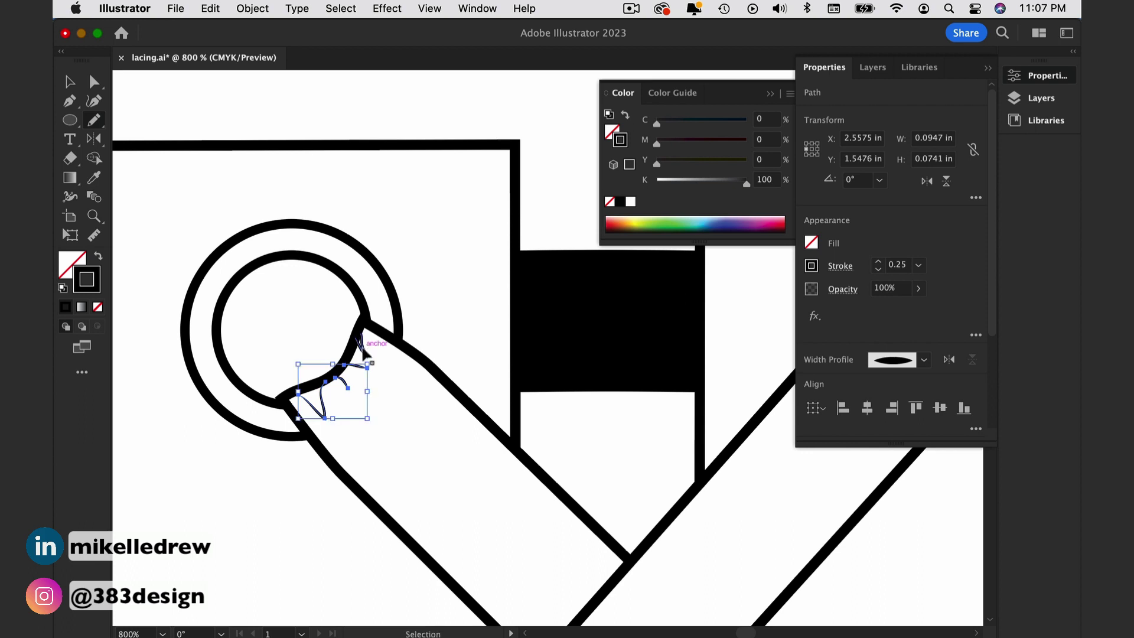
pyautogui.keyDown('super'); pyautogui.click(366, 353); pyautogui.keyUp('super')
pyautogui.click(835, 272)
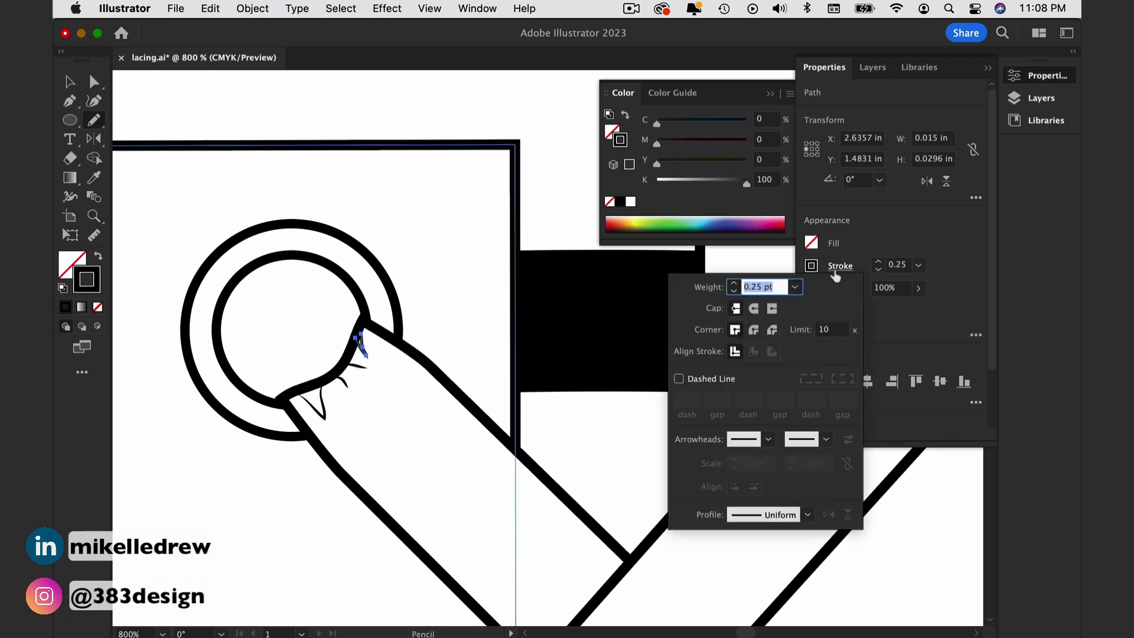
pyautogui.click(778, 517)
pyautogui.click(735, 360)
pyautogui.keyDown('super'); pyautogui.click(565, 183); pyautogui.keyUp('super')
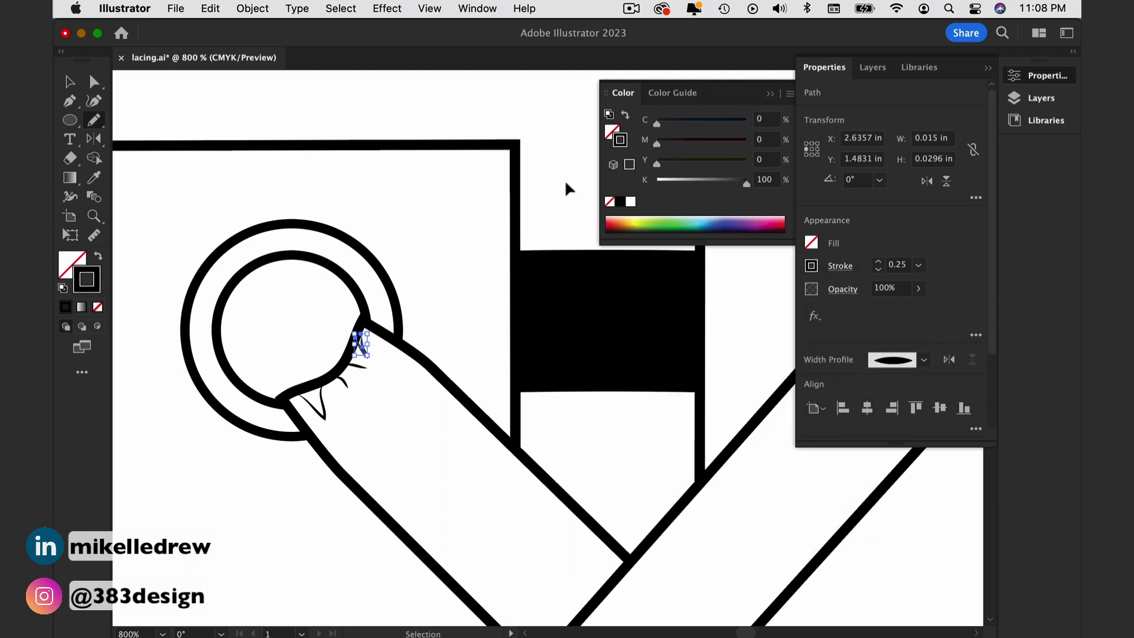
pyautogui.keyDown('super'); pyautogui.click(434, 184); pyautogui.keyUp('super')
# Group the top left lace together with all of its fold lines.
pyautogui.click(76, 84)
pyautogui.keyDown('alt'); pyautogui.keyDown('super'); pyautogui.click(529, 367); pyautogui.keyUp('super'); pyautogui.keyUp('alt')
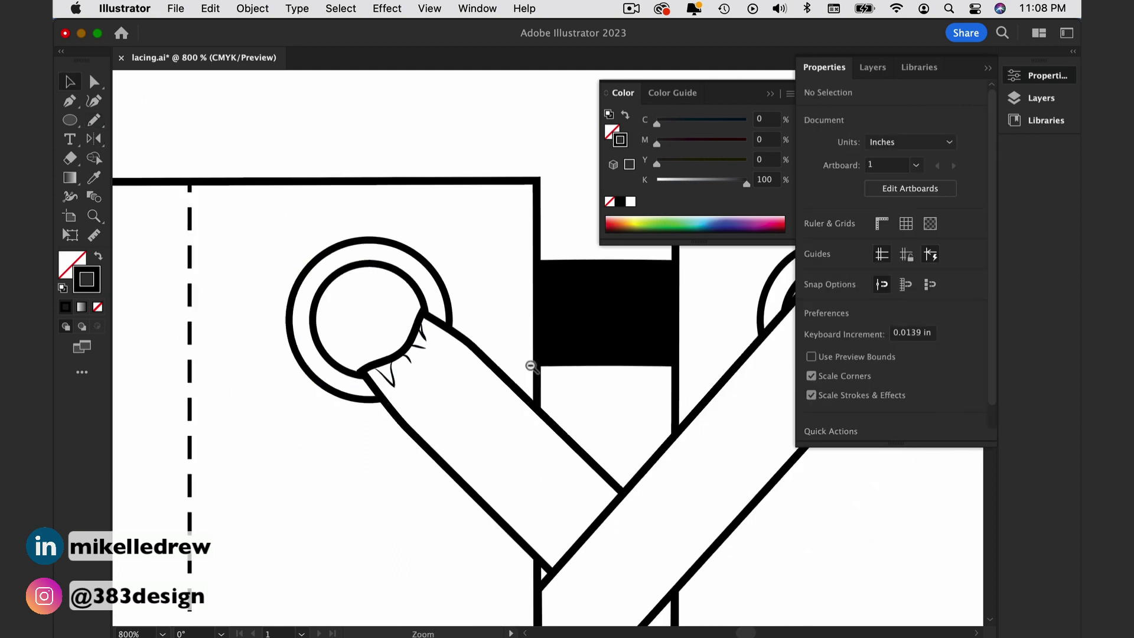
pyautogui.keyDown('alt'); pyautogui.keyDown('super'); pyautogui.click(455, 316); pyautogui.keyUp('super'); pyautogui.keyUp('alt')
pyautogui.keyDown('alt'); pyautogui.click(599, 370); pyautogui.keyUp('alt')
pyautogui.moveTo(600, 372); pyautogui.dragTo(516, 372)
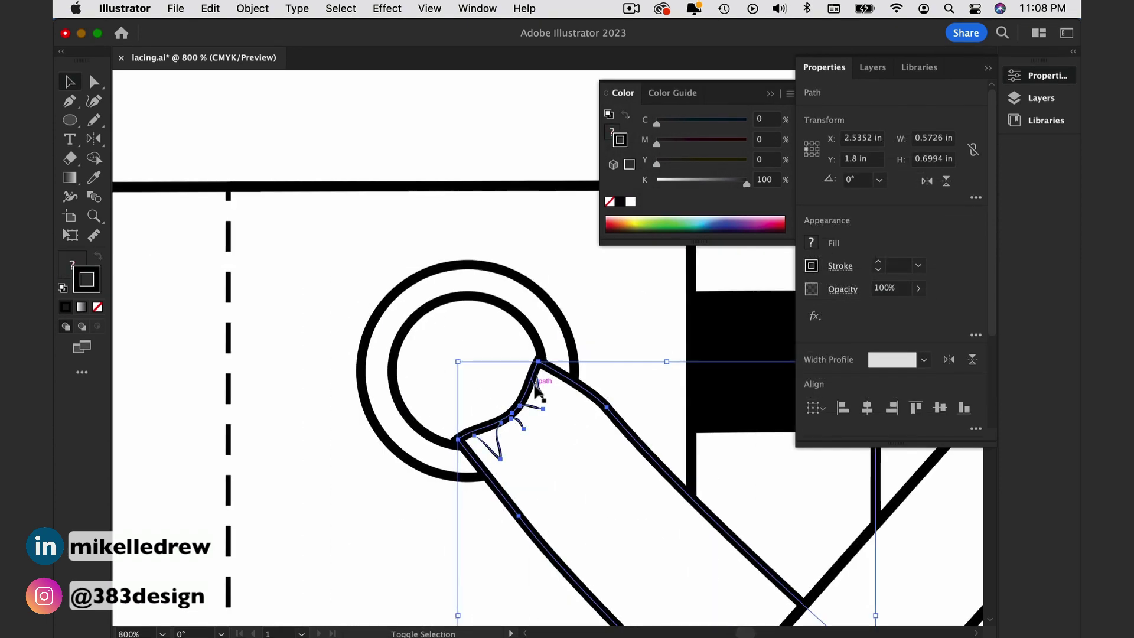
pyautogui.keyDown('shift'); pyautogui.click(536, 386); pyautogui.keyUp('shift')
# Delete the plain lace running from the top right eyelet.
pyautogui.press('super+minus')
pyautogui.press('super+minus')
pyautogui.press('super+minus')
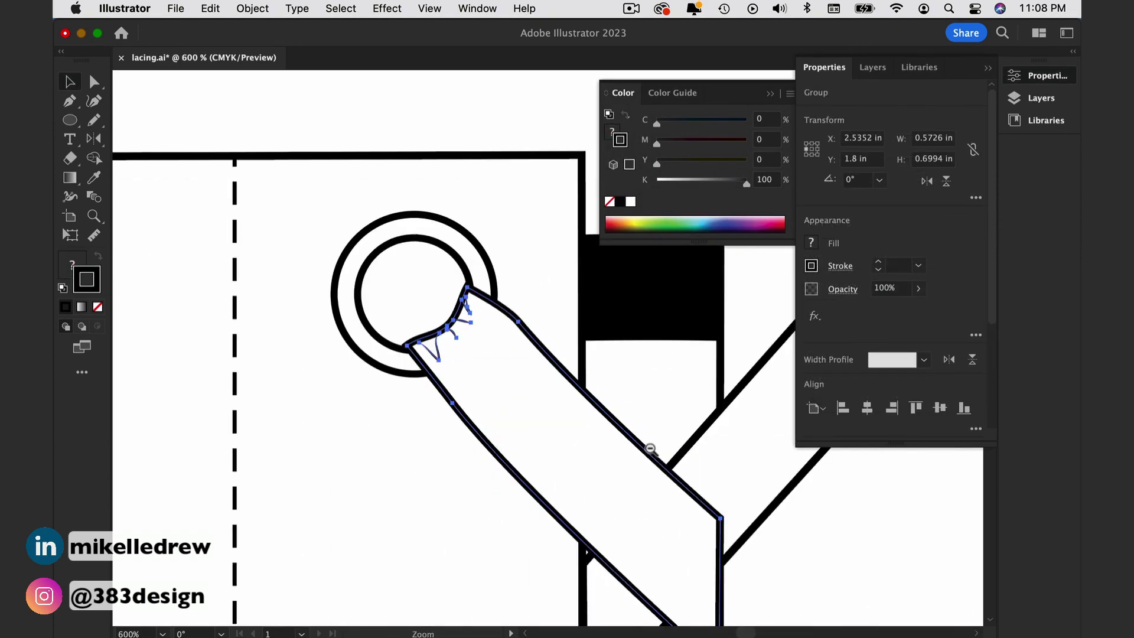
pyautogui.moveTo(557, 413); pyautogui.dragTo(392, 537)
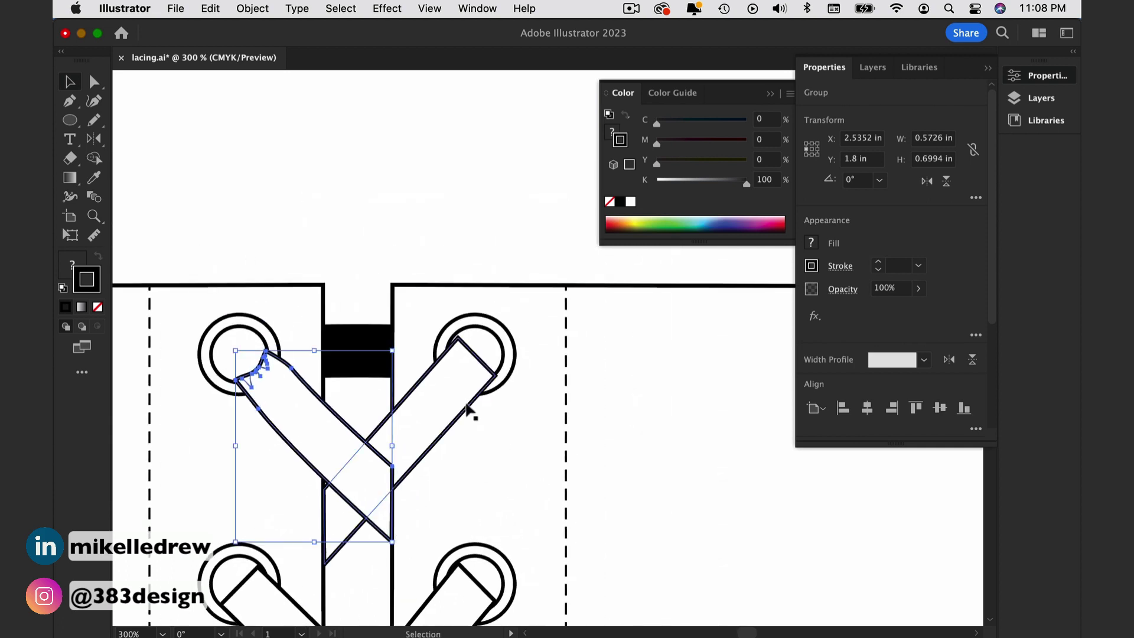
pyautogui.click(460, 405)
pyautogui.press('Delete')
# Reflect a copy of the grouped lace vertically about the black bar's center and shift it slightly toward the right panel.
pyautogui.click(264, 361)
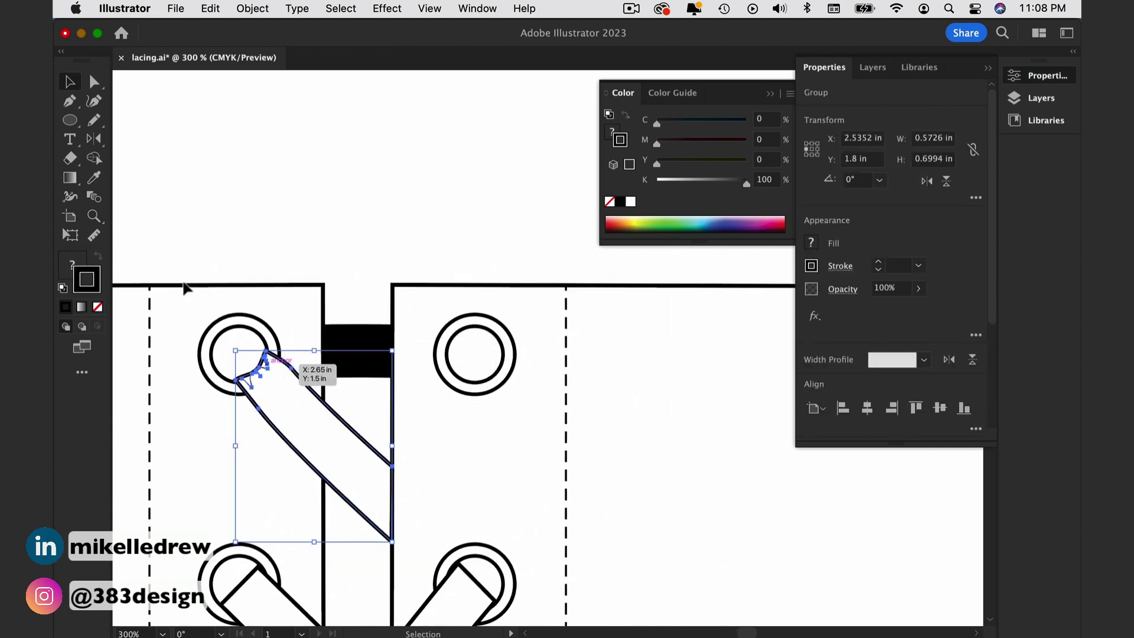
pyautogui.click(93, 138)
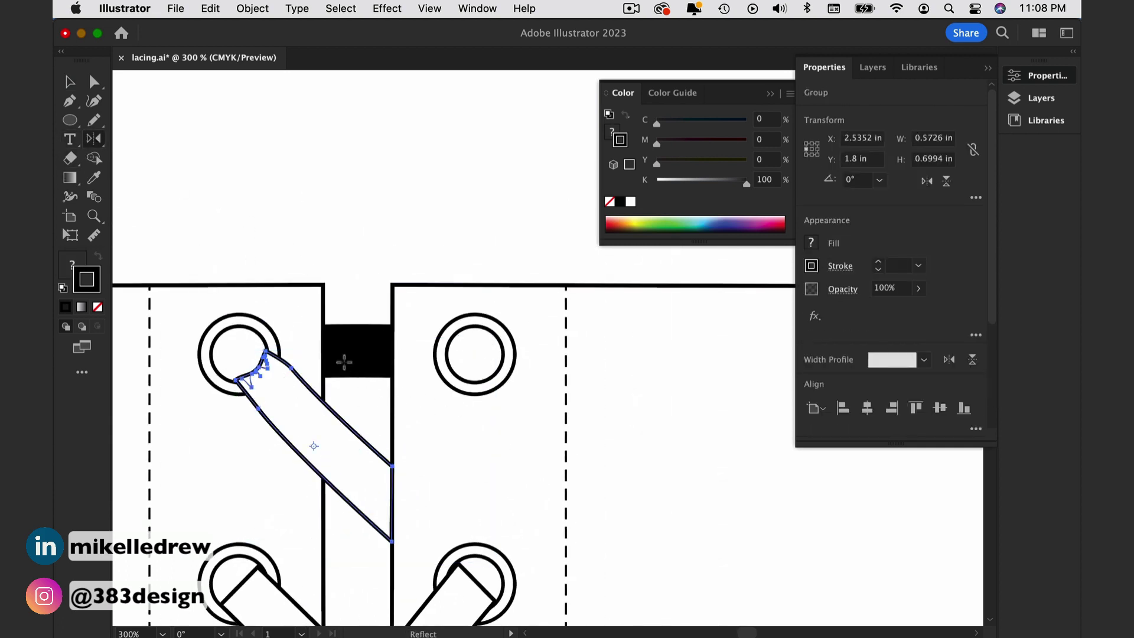
pyautogui.keyDown('alt'); pyautogui.click(356, 350); pyautogui.keyUp('alt')
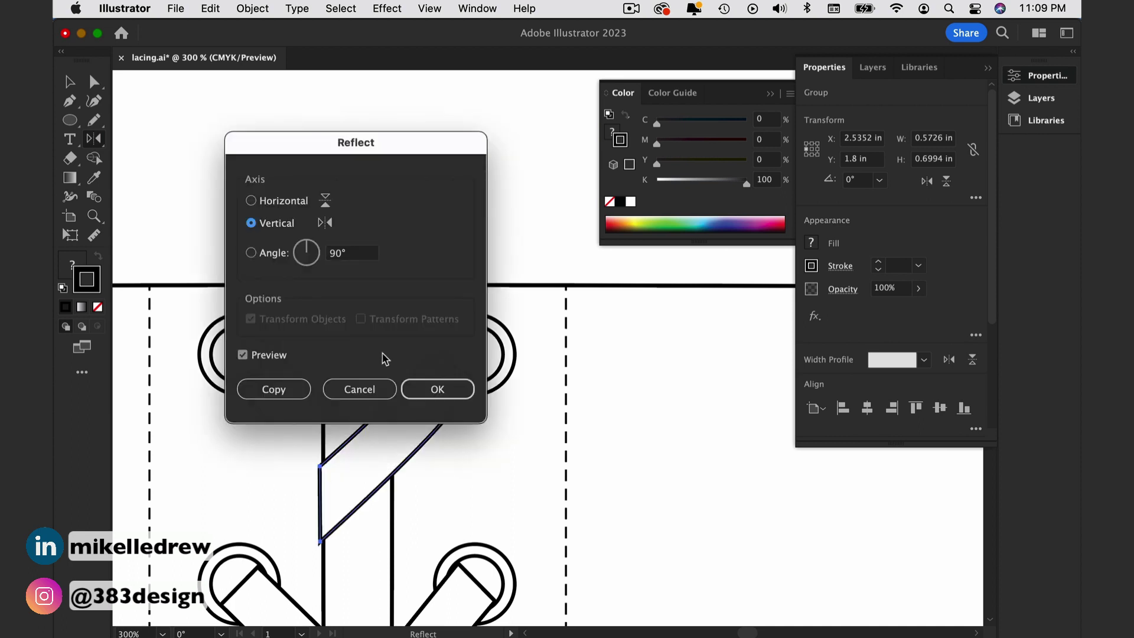
pyautogui.click(311, 390)
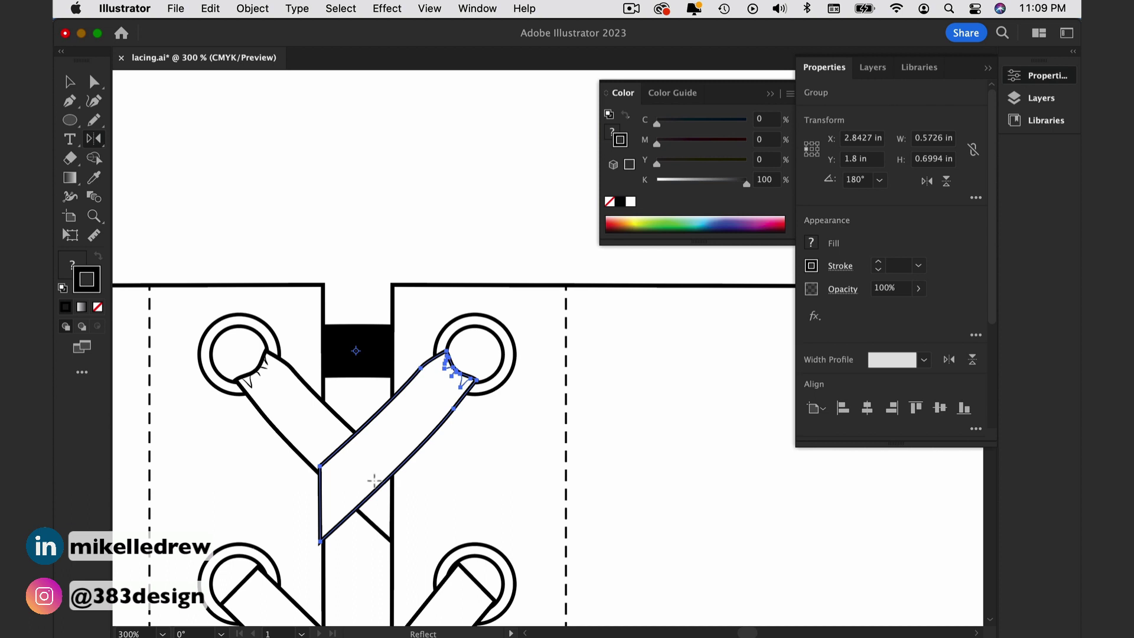
pyautogui.press('v')
pyautogui.moveTo(375, 481); pyautogui.dragTo(382, 485)
pyautogui.click(334, 211)
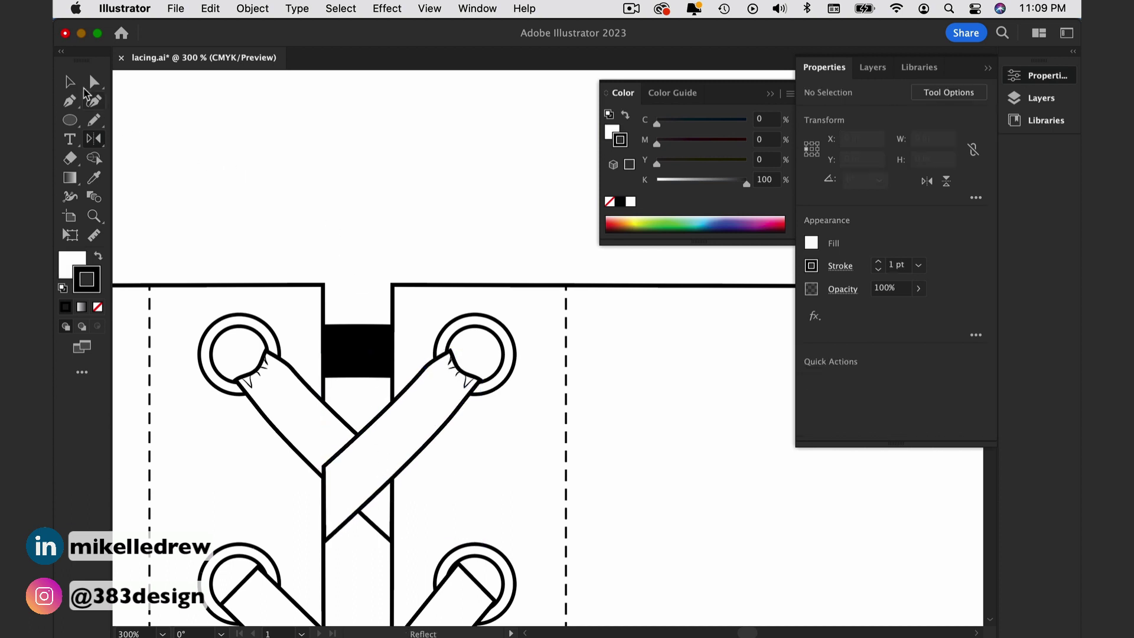
# Move the lower end segment of the mirrored lace so it lines up with the left panel's edge and the lace straightens.
pyautogui.click(95, 85)
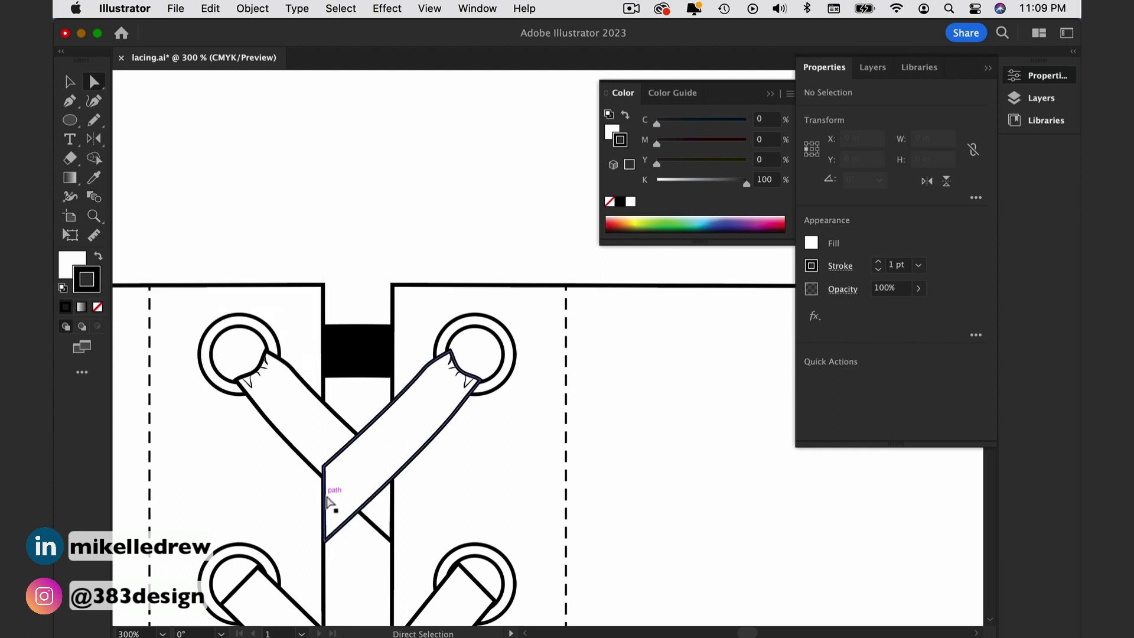
pyautogui.moveTo(327, 497); pyautogui.dragTo(327, 506)
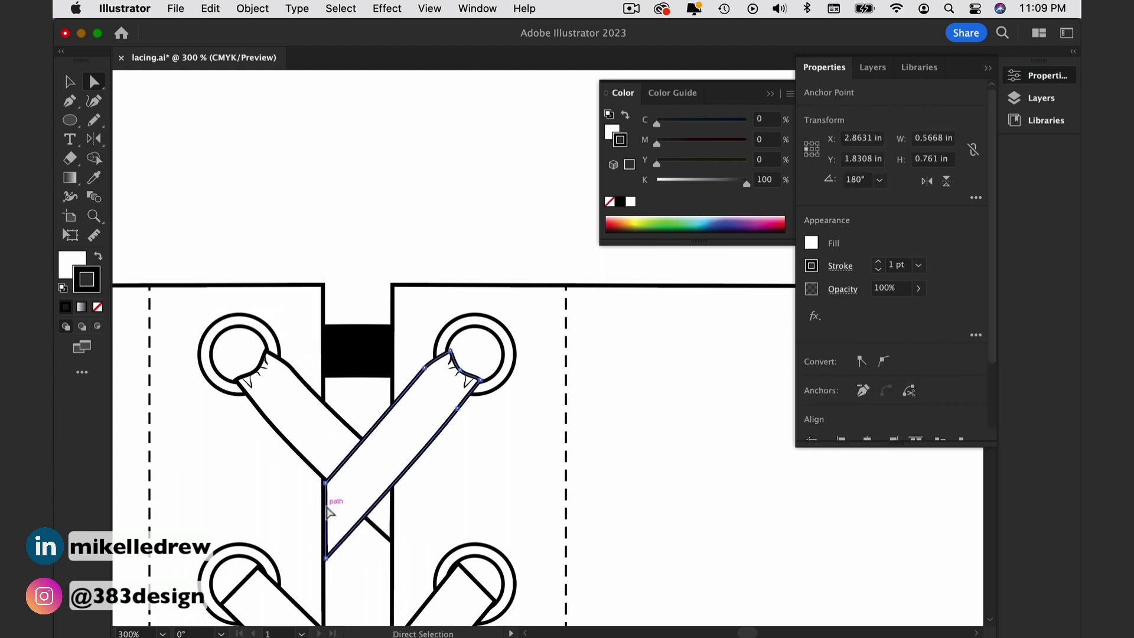
pyautogui.moveTo(310, 468); pyautogui.dragTo(397, 450)
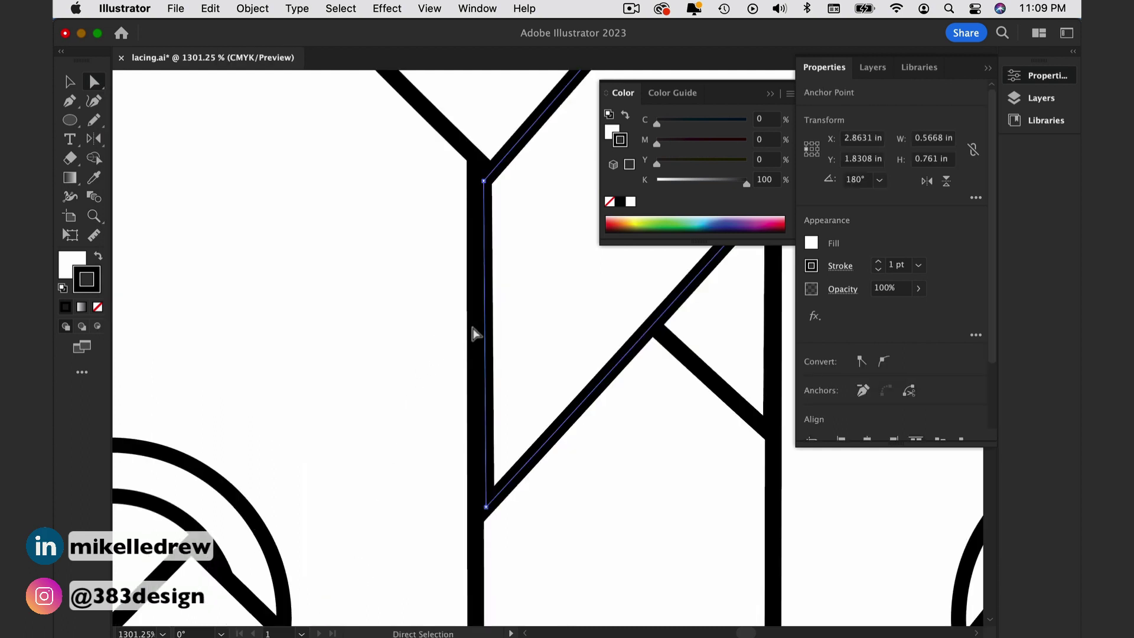
pyautogui.moveTo(486, 334); pyautogui.dragTo(480, 341)
pyautogui.click(589, 490)
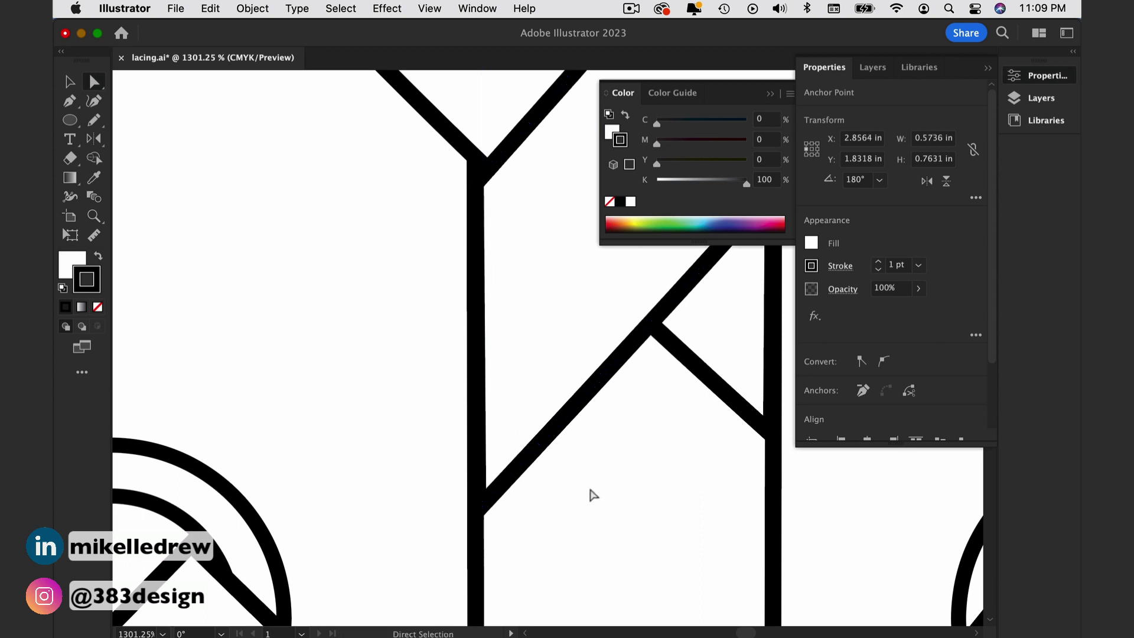
# Delete the two plain crossing laces in the second row of eyelets.
pyautogui.keyDown('alt'); pyautogui.keyDown('super'); pyautogui.click(591, 393); pyautogui.keyUp('super'); pyautogui.keyUp('alt')
pyautogui.keyDown('alt'); pyautogui.keyDown('super'); pyautogui.click(591, 393); pyautogui.keyUp('super'); pyautogui.keyUp('alt')
pyautogui.keyDown('alt'); pyautogui.keyDown('super'); pyautogui.click(591, 393); pyautogui.keyUp('super'); pyautogui.keyUp('alt')
pyautogui.keyDown('alt'); pyautogui.keyDown('super'); pyautogui.click(591, 393); pyautogui.keyUp('super'); pyautogui.keyUp('alt')
pyautogui.keyDown('alt'); pyautogui.keyDown('super'); pyautogui.click(591, 392); pyautogui.keyUp('super'); pyautogui.keyUp('alt')
pyautogui.keyDown('alt'); pyautogui.keyDown('super'); pyautogui.click(591, 393); pyautogui.keyUp('super'); pyautogui.keyUp('alt')
pyautogui.moveTo(540, 387); pyautogui.dragTo(509, 485)
pyautogui.click(490, 434)
pyautogui.keyDown('shift'); pyautogui.click(391, 455); pyautogui.keyUp('shift')
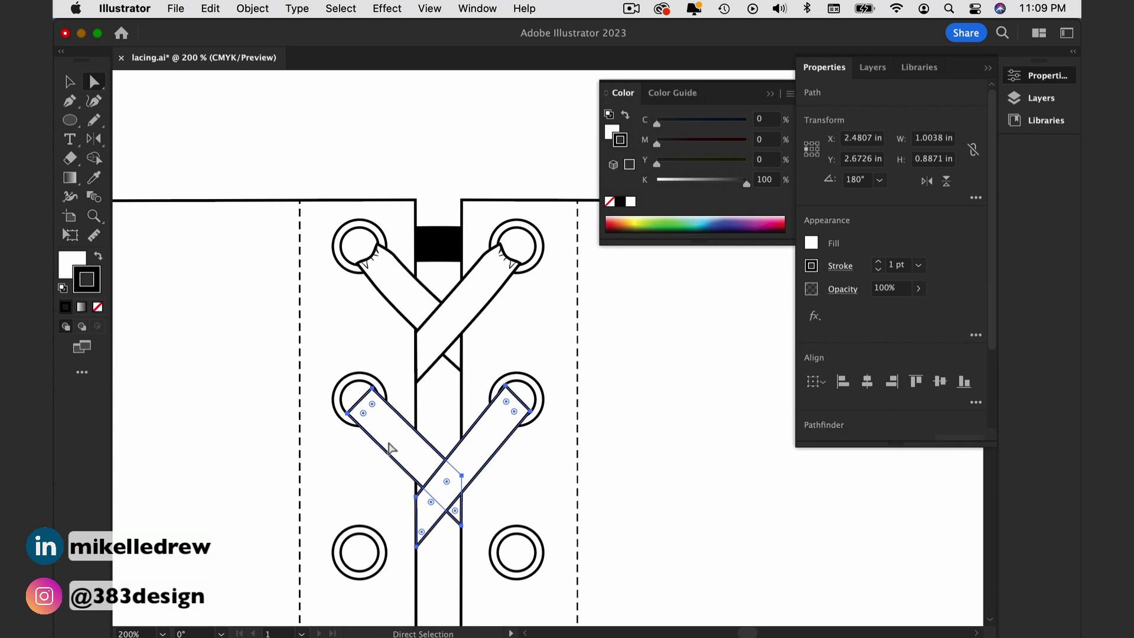
pyautogui.press('Delete')
# Duplicate the finished pair of crossing laces straight down onto the second row of eyelets.
pyautogui.click(69, 82)
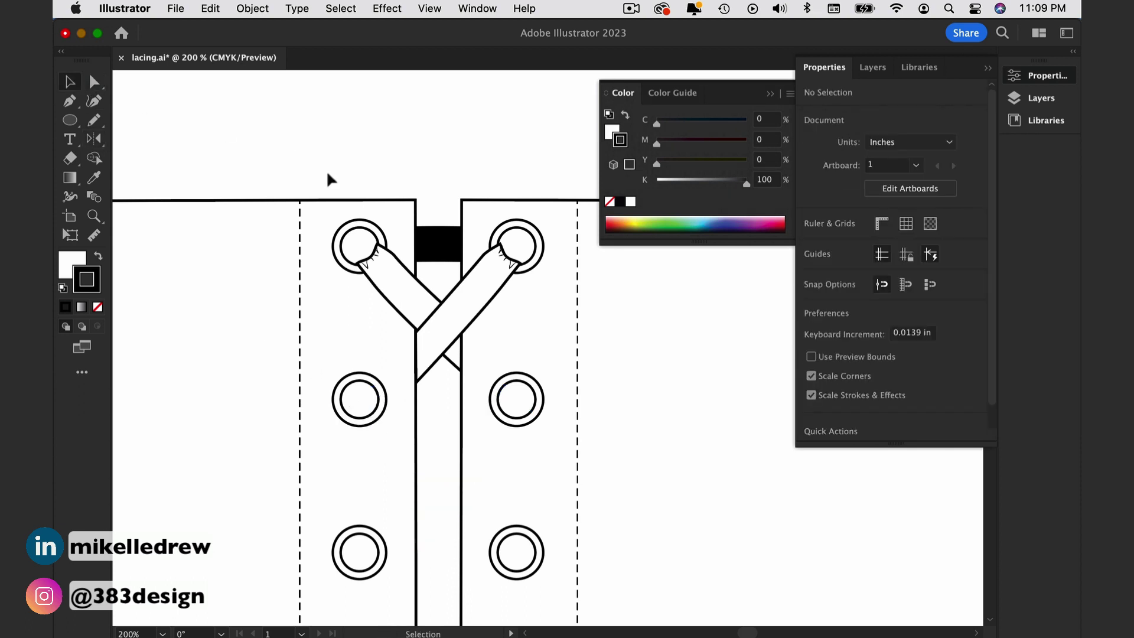
pyautogui.click(398, 299)
pyautogui.moveTo(510, 270); pyautogui.dragTo(512, 435)
# Repeat the crossing lace pair's downward duplication for all remaining eyelet rows below the second.
pyautogui.press('super+minus')
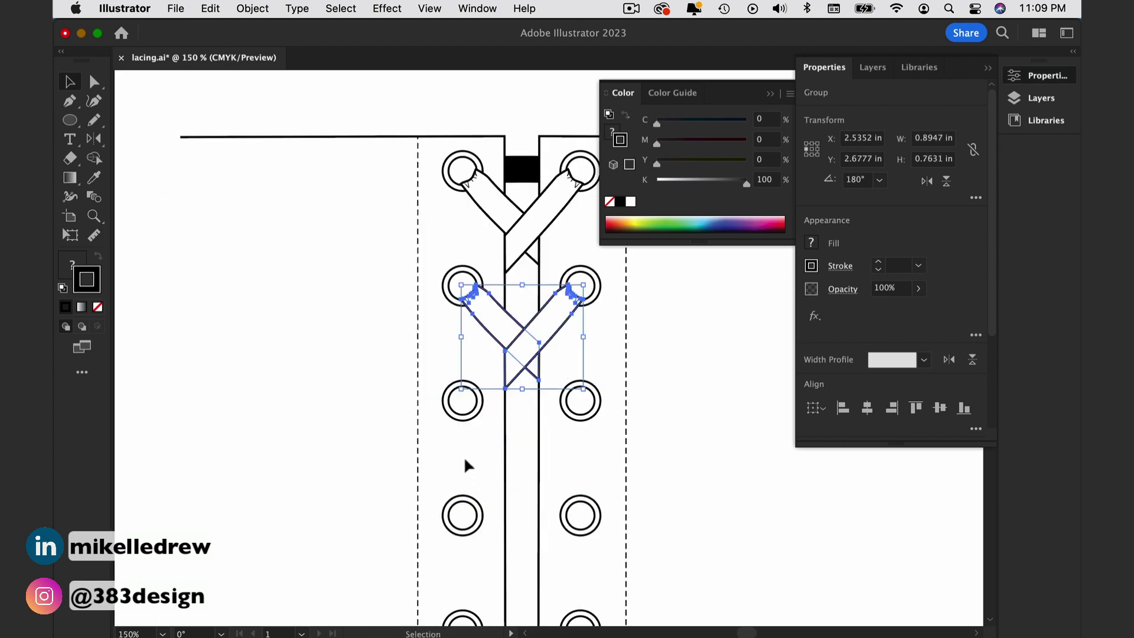
pyautogui.press('super+d')
pyautogui.press('super+d')
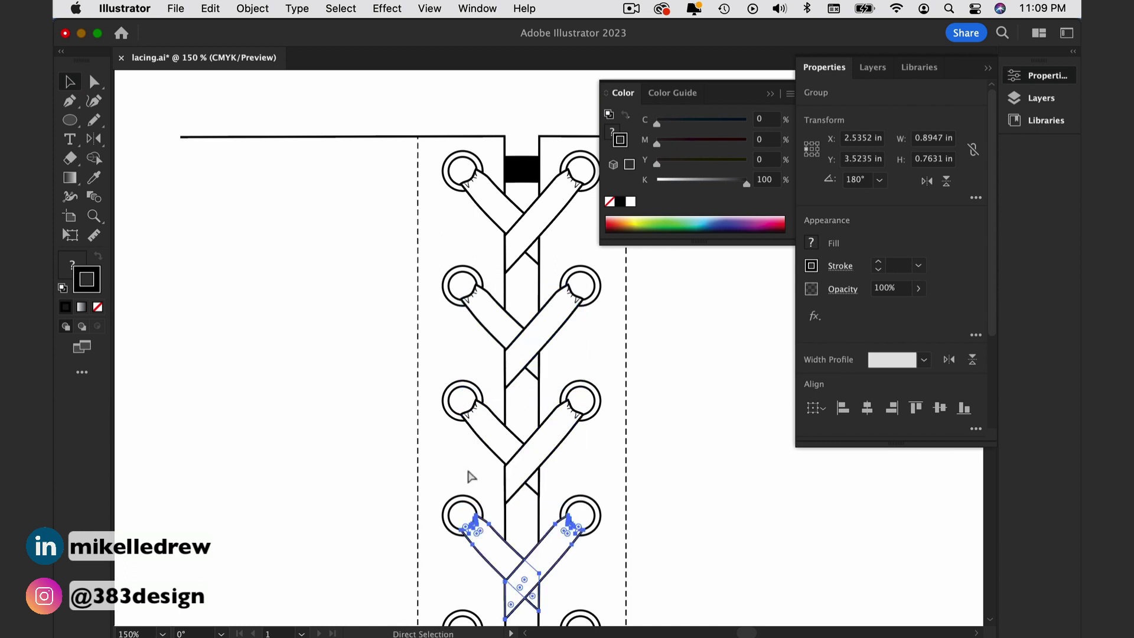
pyautogui.moveTo(489, 570); pyautogui.dragTo(447, 444)
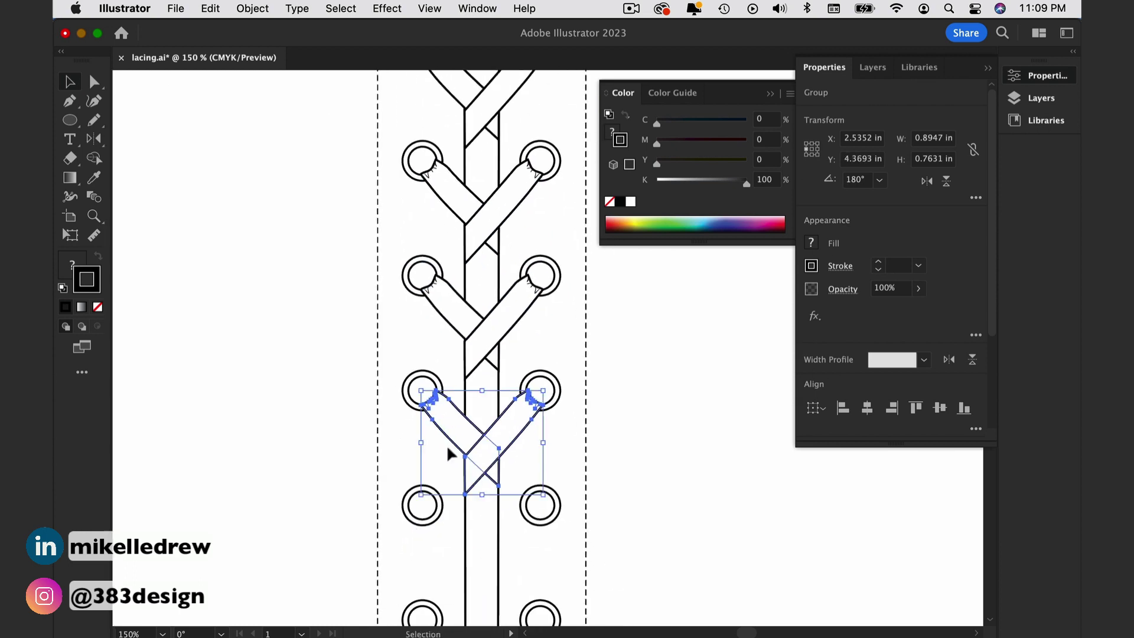
pyautogui.press('super+d')
pyautogui.moveTo(488, 523); pyautogui.dragTo(426, 286)
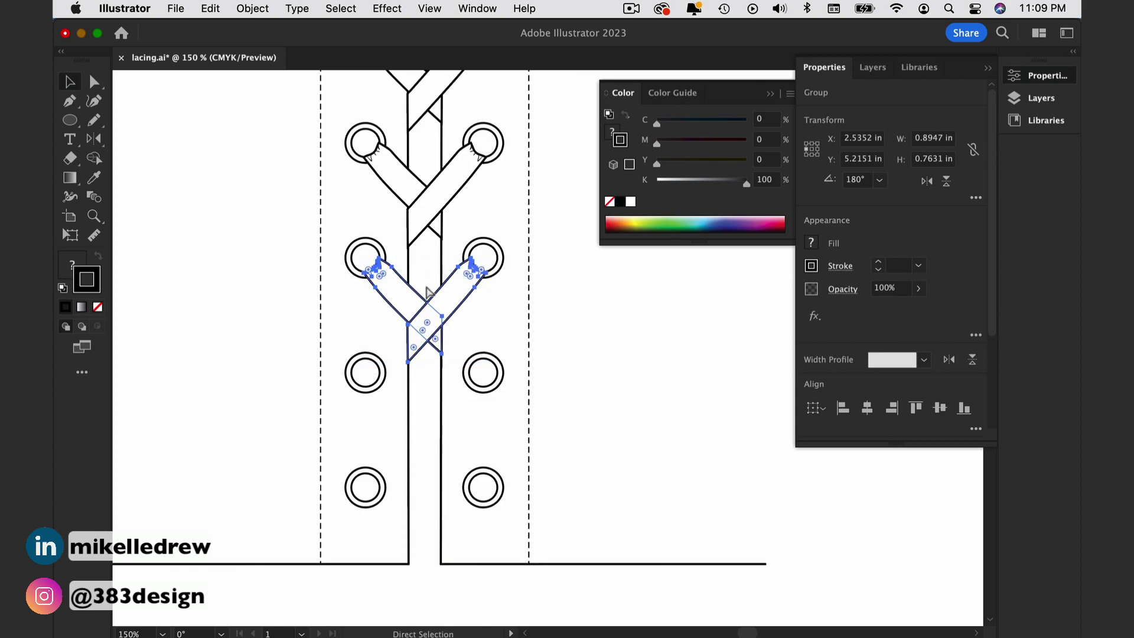
pyautogui.press('super+d')
pyautogui.press('super+d')
pyautogui.moveTo(420, 396); pyautogui.dragTo(562, 413)
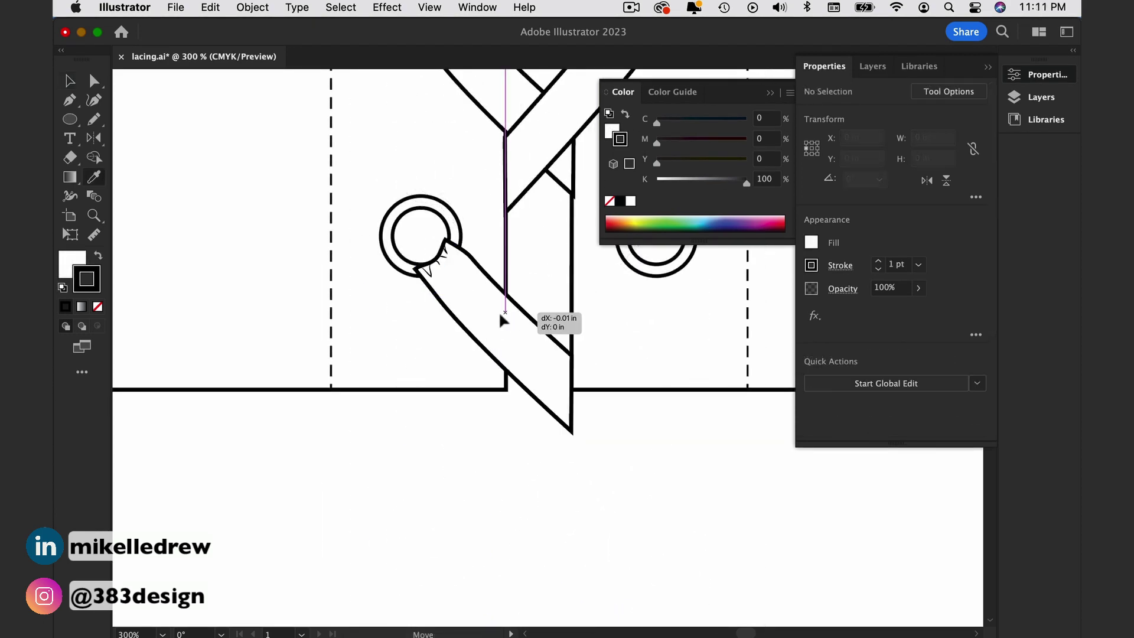
# Rotate the single bottom lace to about 315° so it hangs vertically and place its folded end on the lowest left eyelet.
pyautogui.moveTo(519, 317); pyautogui.dragTo(374, 324)
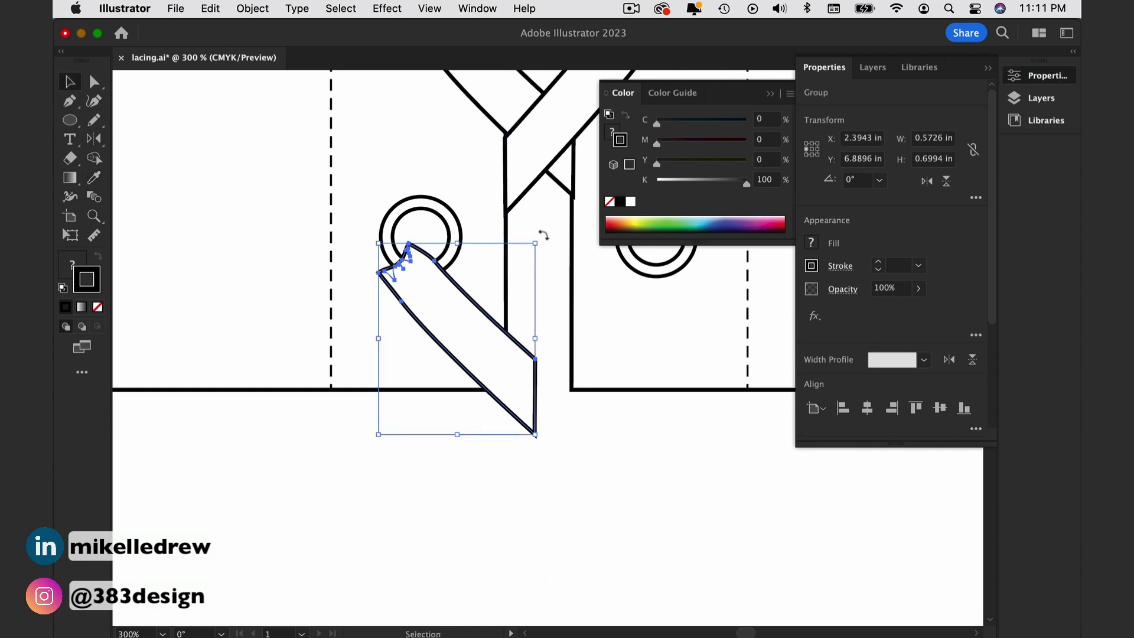
pyautogui.moveTo(539, 234); pyautogui.dragTo(555, 331)
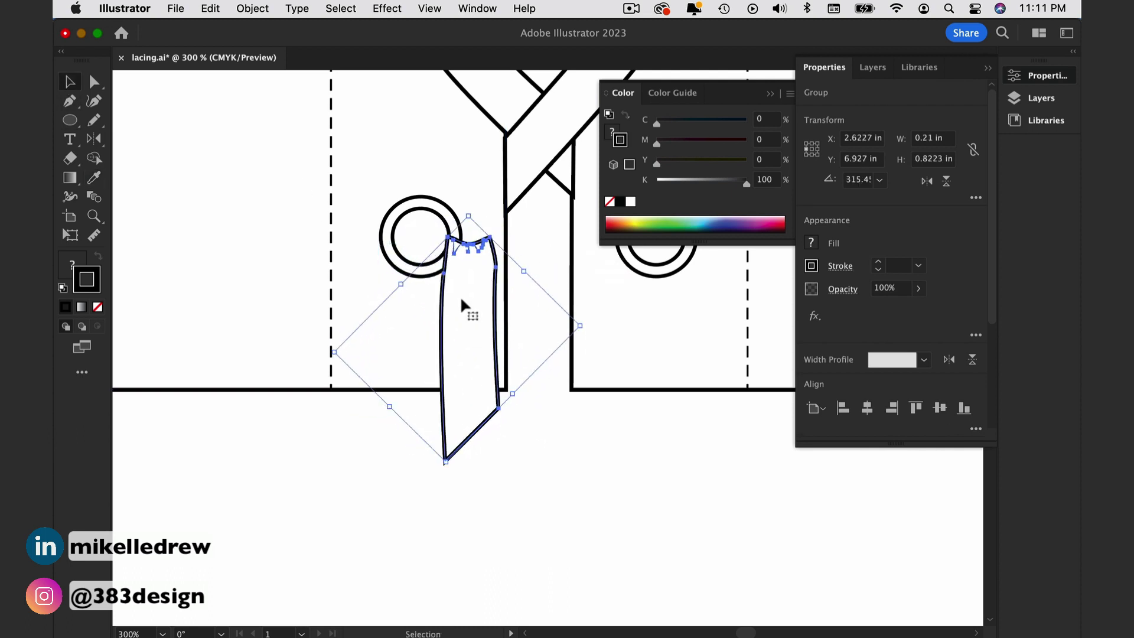
pyautogui.moveTo(463, 305); pyautogui.dragTo(417, 320)
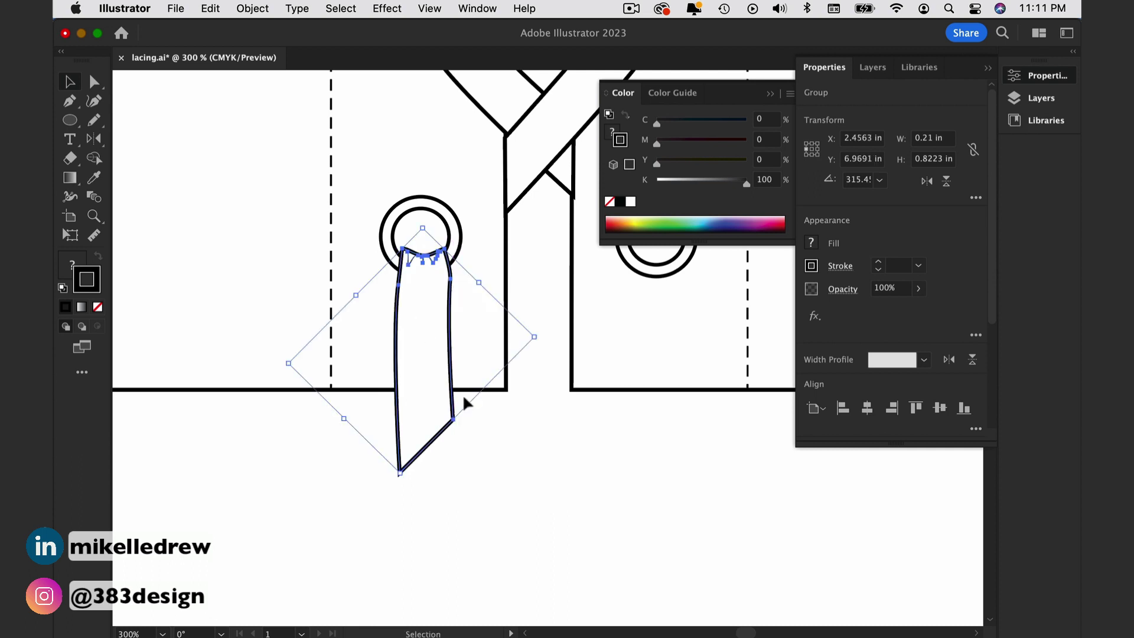
pyautogui.keyDown('super'); pyautogui.click(487, 456); pyautogui.keyUp('super')
# Reshape the hanging lace's folded top edge by adjusting the curve at its left corner.
pyautogui.click(97, 83)
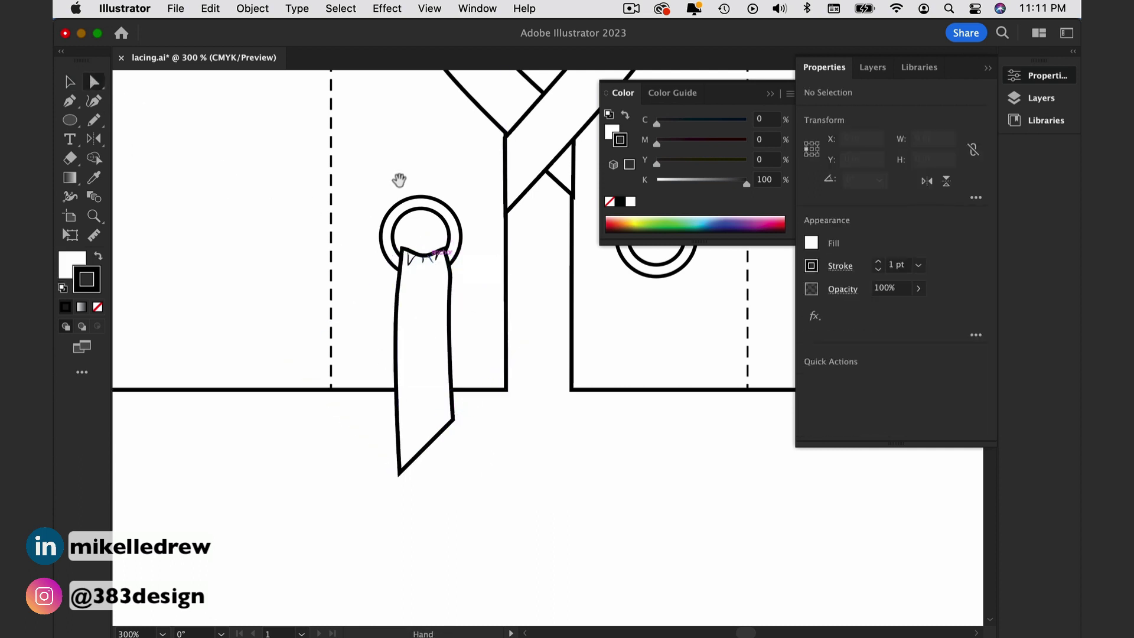
pyautogui.moveTo(397, 184); pyautogui.dragTo(463, 310)
pyautogui.moveTo(418, 356); pyautogui.dragTo(418, 364)
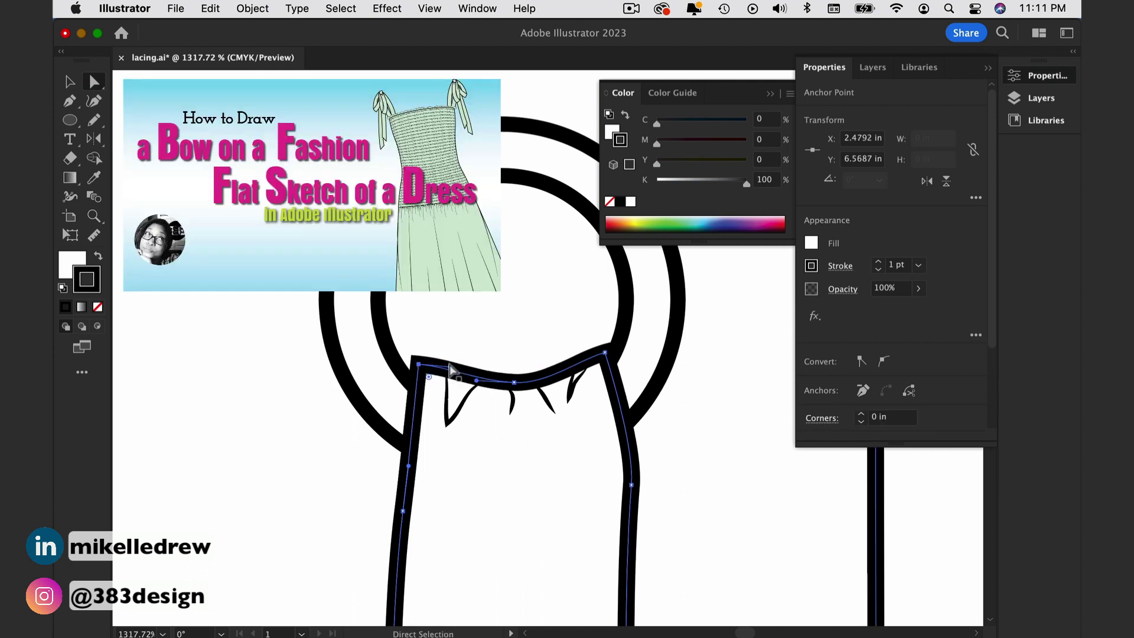
pyautogui.click(450, 365)
pyautogui.click(444, 364)
pyautogui.moveTo(447, 364); pyautogui.dragTo(454, 364)
# Lengthen the hanging lace to about 1.71 in tall by moving its slanted lower end down.
pyautogui.keyDown('alt'); pyautogui.keyDown('super'); pyautogui.click(575, 340); pyautogui.keyUp('super'); pyautogui.keyUp('alt')
pyautogui.keyDown('alt'); pyautogui.keyDown('super'); pyautogui.click(576, 340); pyautogui.keyUp('super'); pyautogui.keyUp('alt')
pyautogui.keyDown('alt'); pyautogui.keyDown('super'); pyautogui.click(576, 340); pyautogui.keyUp('super'); pyautogui.keyUp('alt')
pyautogui.keyDown('alt'); pyautogui.keyDown('super'); pyautogui.click(575, 341); pyautogui.keyUp('super'); pyautogui.keyUp('alt')
pyautogui.keyDown('alt'); pyautogui.keyDown('super'); pyautogui.click(575, 342); pyautogui.keyUp('super'); pyautogui.keyUp('alt')
pyautogui.keyDown('alt'); pyautogui.keyDown('super'); pyautogui.click(575, 342); pyautogui.keyUp('super'); pyautogui.keyUp('alt')
pyautogui.keyDown('alt'); pyautogui.keyDown('super'); pyautogui.click(534, 511); pyautogui.keyUp('super'); pyautogui.keyUp('alt')
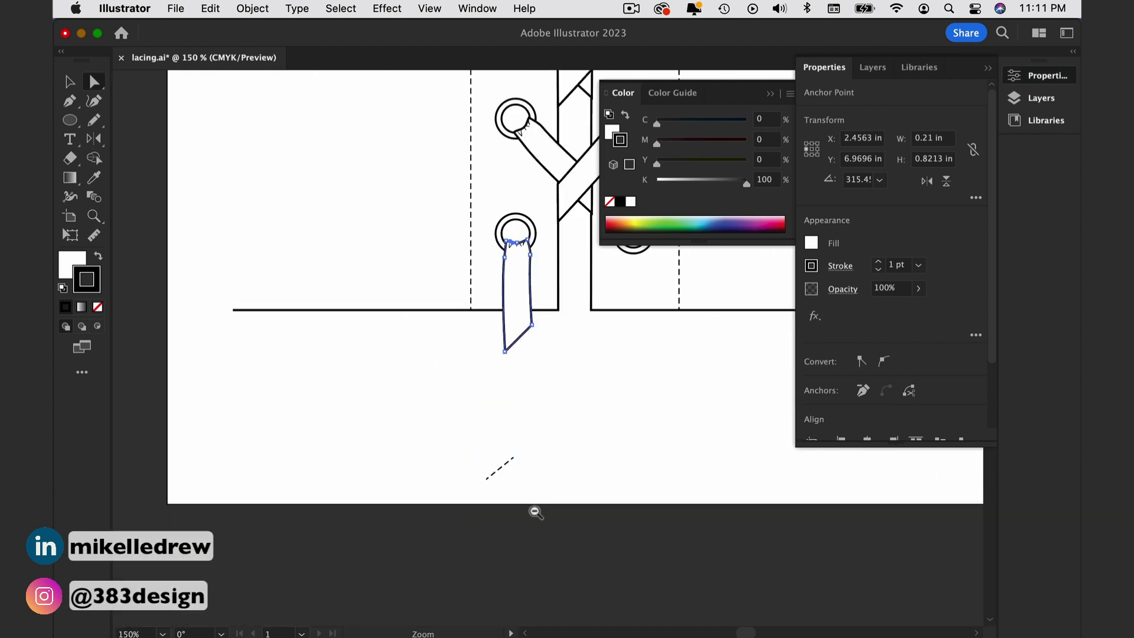
pyautogui.click(549, 392)
pyautogui.moveTo(513, 344); pyautogui.dragTo(508, 471)
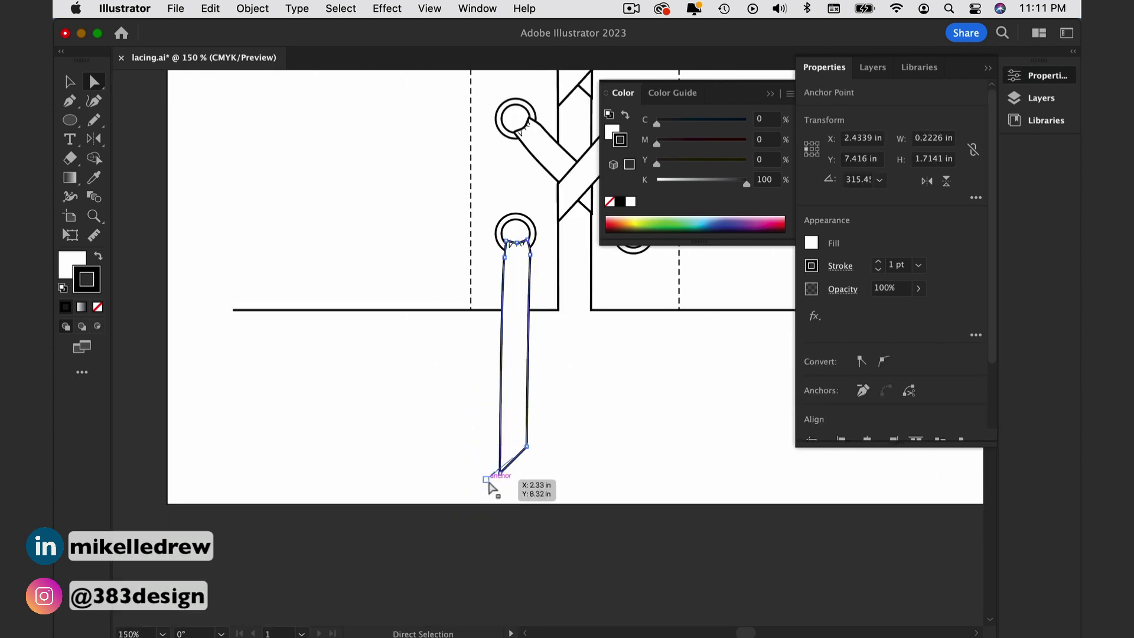
pyautogui.click(539, 420)
# Draw a 0.5 pt line across the hanging lace just above its slanted end, parallel to that edge.
pyautogui.press('space')
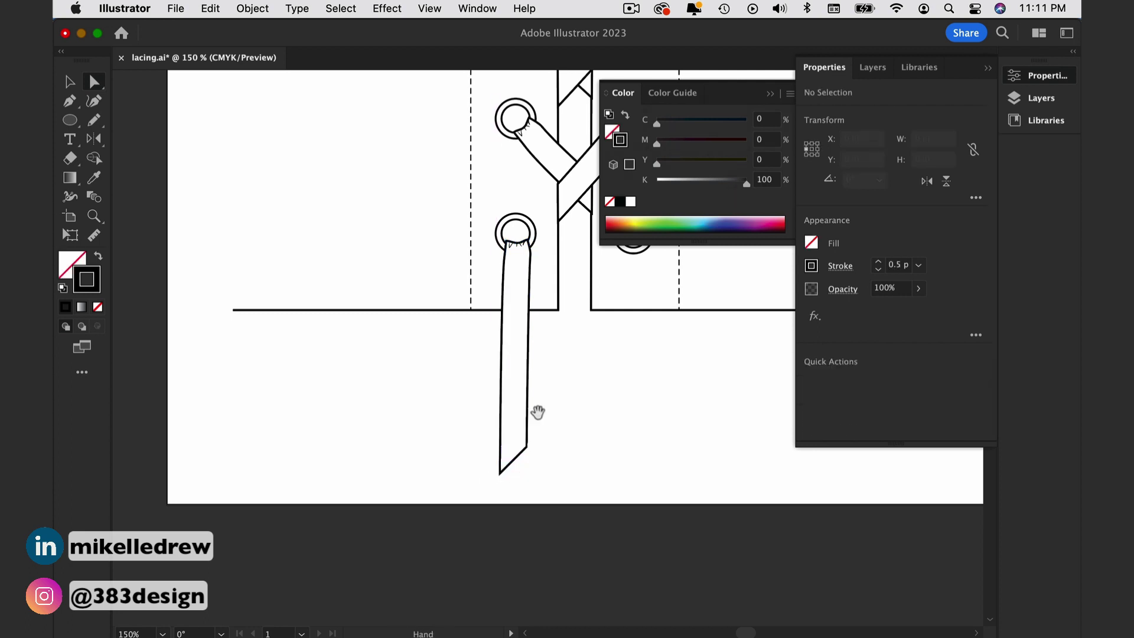
pyautogui.keyDown('super'); pyautogui.click(592, 390); pyautogui.keyUp('super')
pyautogui.keyDown('super'); pyautogui.click(544, 486); pyautogui.keyUp('super')
pyautogui.moveTo(476, 408); pyautogui.dragTo(463, 635)
pyautogui.click(64, 107)
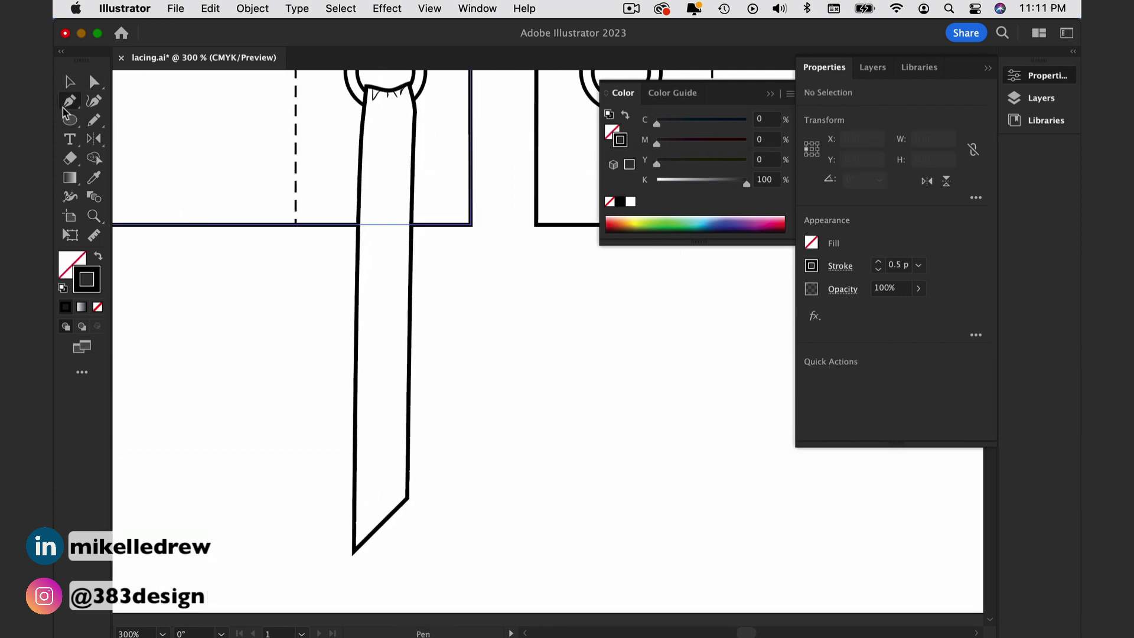
pyautogui.click(355, 529)
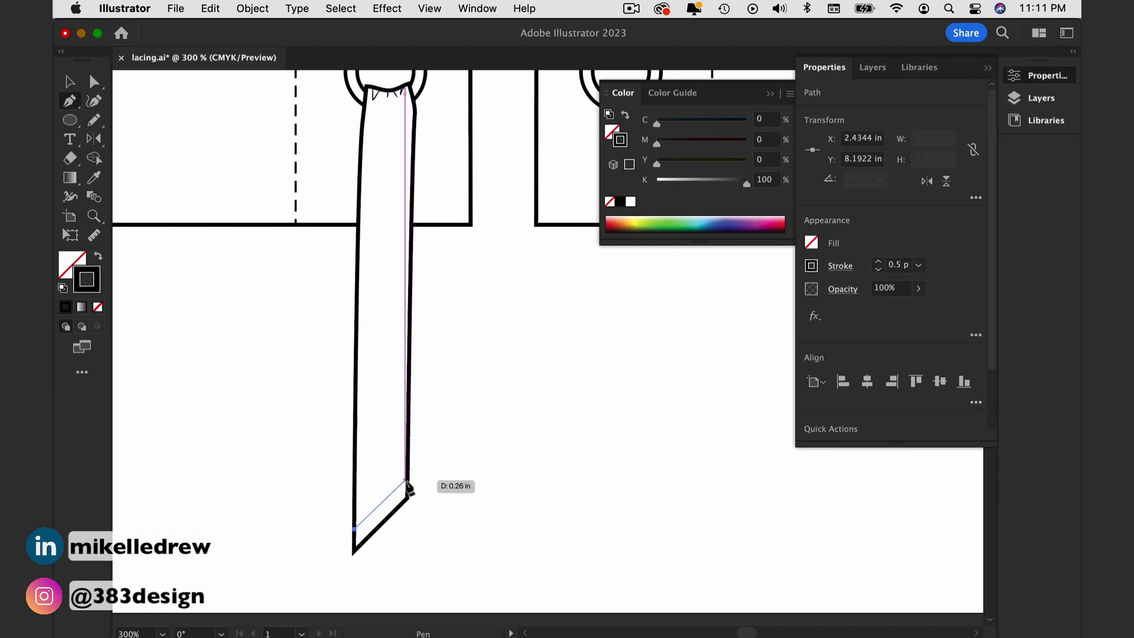
pyautogui.click(407, 485)
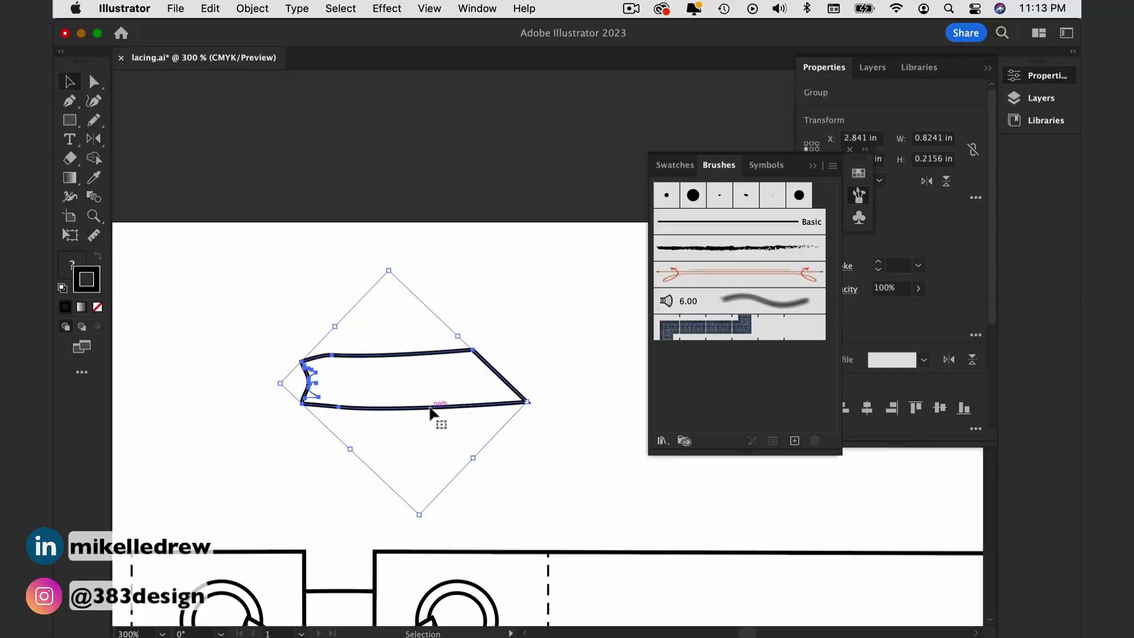
# Create an art brush from the horizontal lace, stretching between guides with Start 0.2222 in and End 0.6228 in.
pyautogui.moveTo(435, 410); pyautogui.dragTo(684, 389)
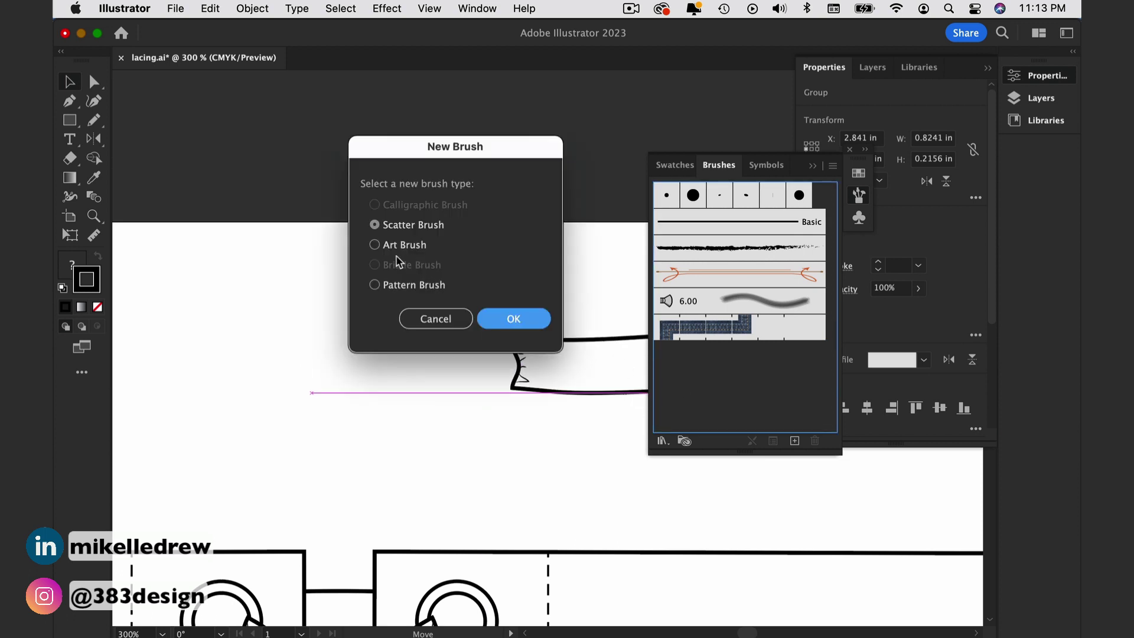
pyautogui.click(374, 244)
pyautogui.click(514, 322)
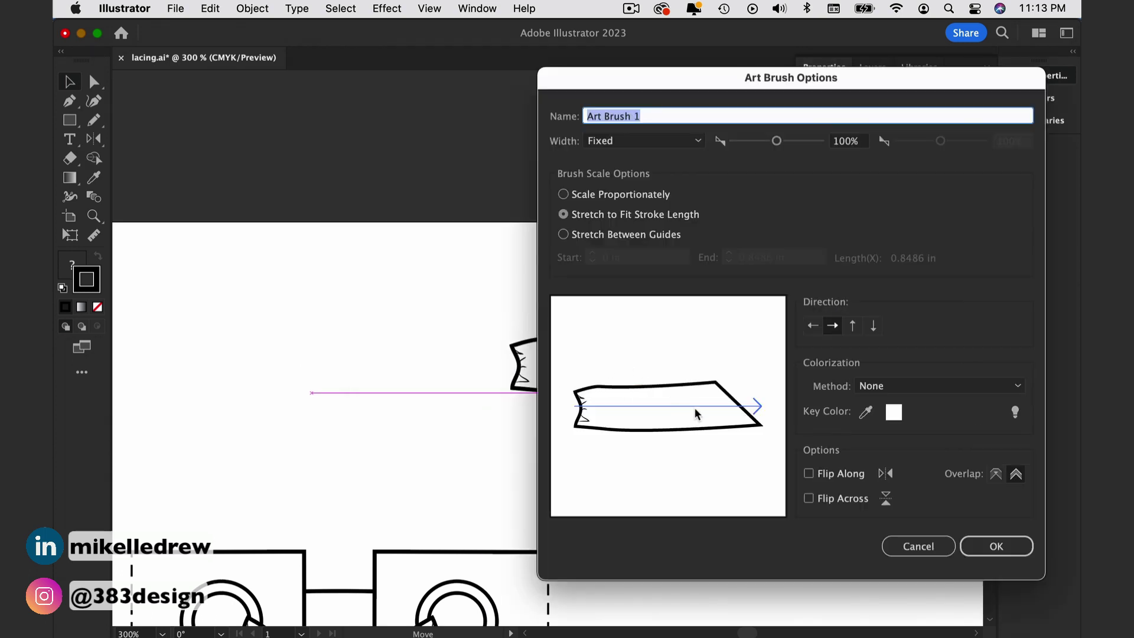
pyautogui.click(563, 235)
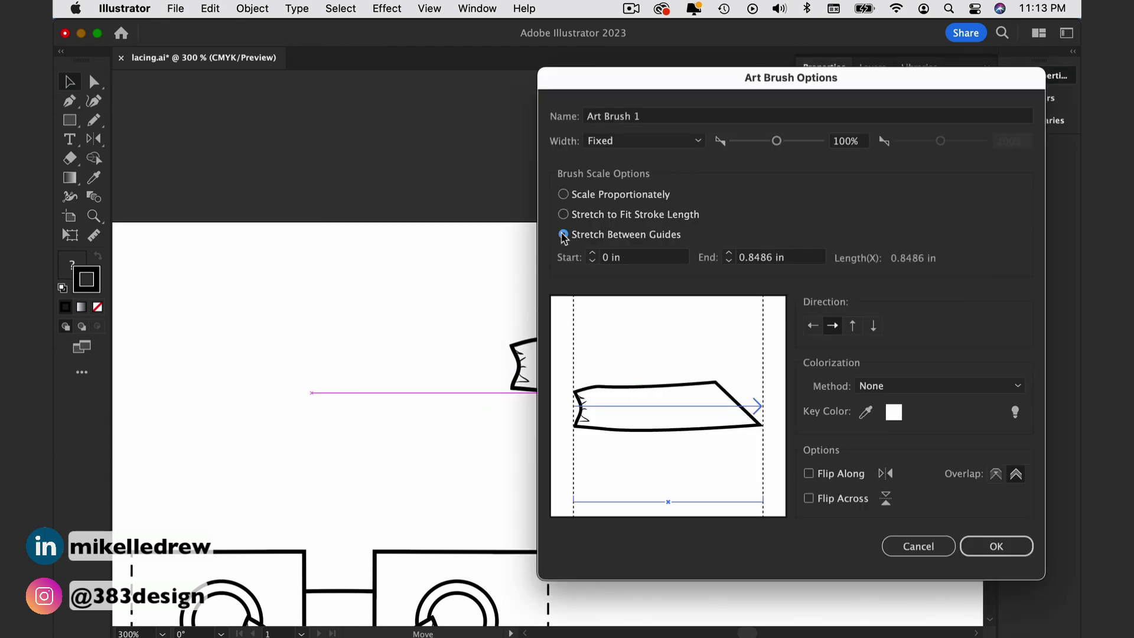
pyautogui.moveTo(762, 300); pyautogui.dragTo(711, 300)
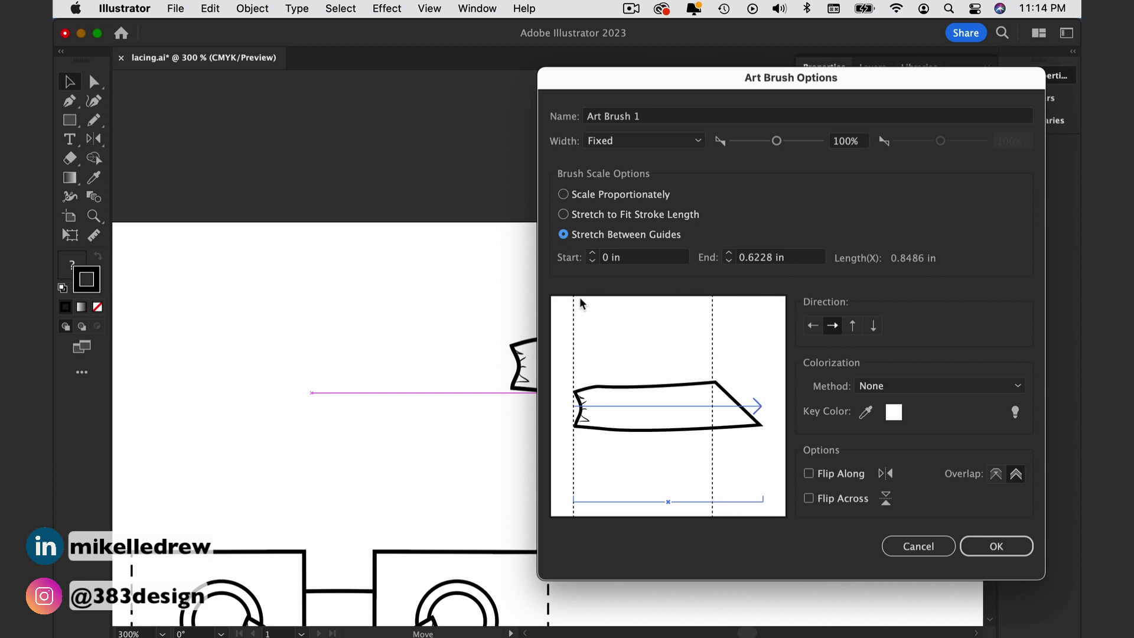
pyautogui.moveTo(572, 300); pyautogui.dragTo(623, 309)
pyautogui.click(997, 544)
# Replace the first-row laces with a diagonal path from the left eyelet's center to the right panel's edge, stroked with the lace brush.
pyautogui.press('Delete')
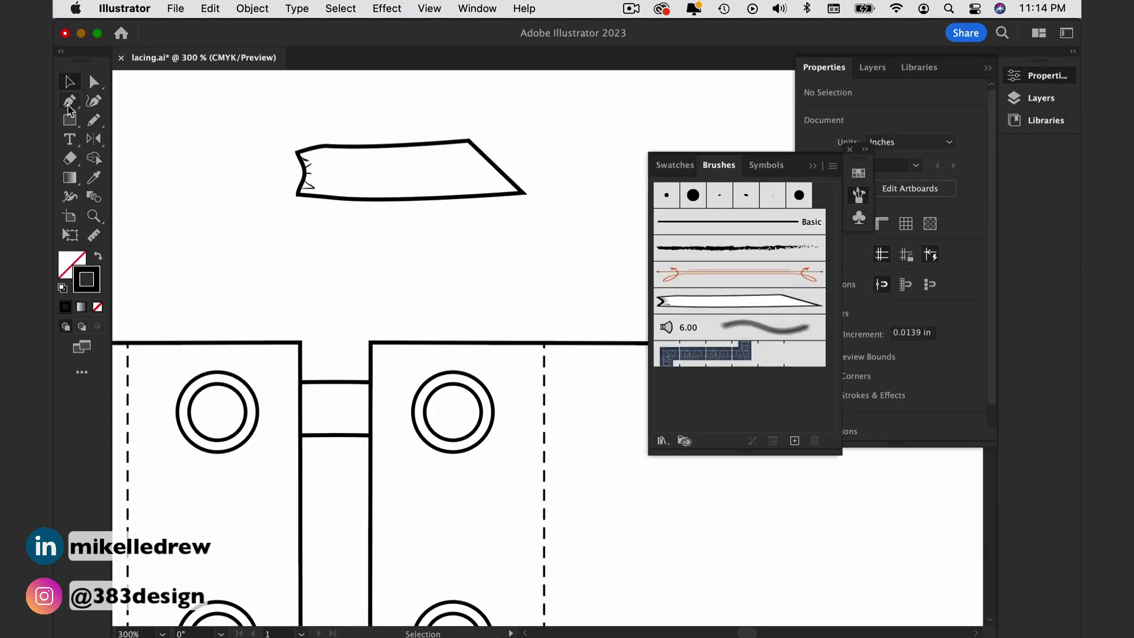
pyautogui.press('p')
pyautogui.click(218, 412)
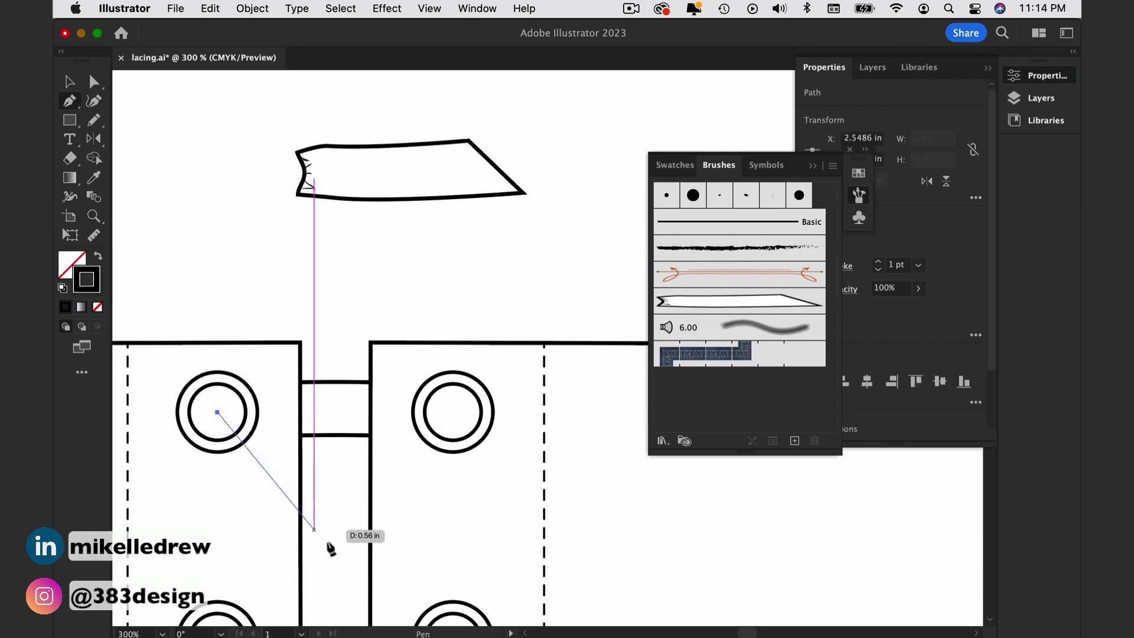
pyautogui.click(370, 563)
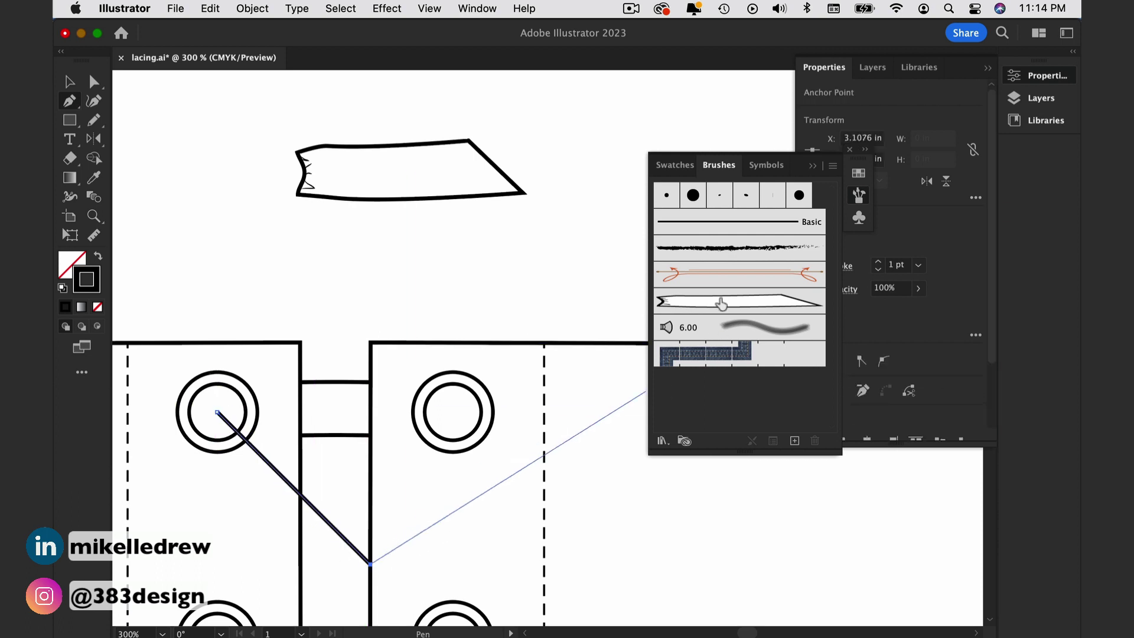
pyautogui.click(724, 313)
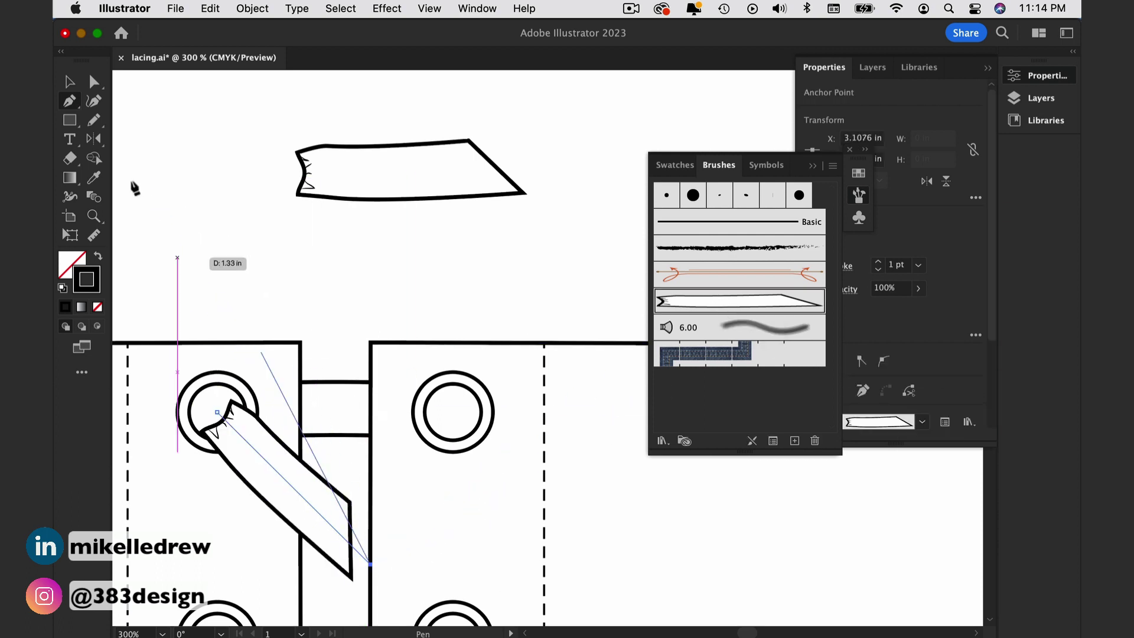
# Extend the brushed path's lower endpoint diagonally so the lace reaches the right panel's edge.
pyautogui.click(94, 82)
pyautogui.click(361, 595)
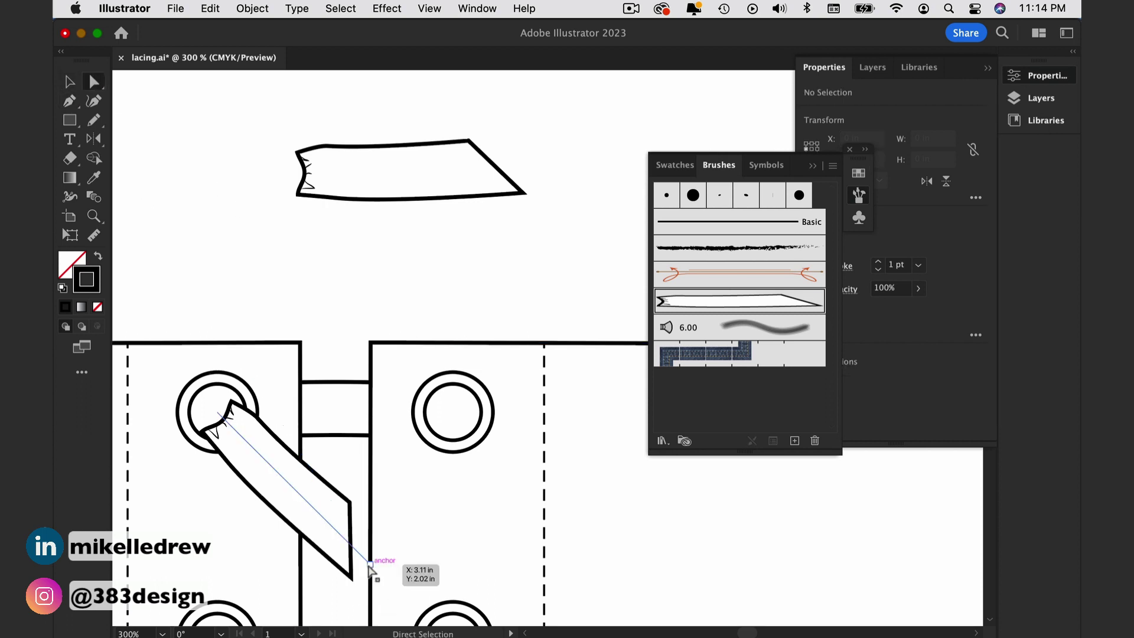
pyautogui.moveTo(375, 571); pyautogui.dragTo(387, 586)
pyautogui.click(330, 292)
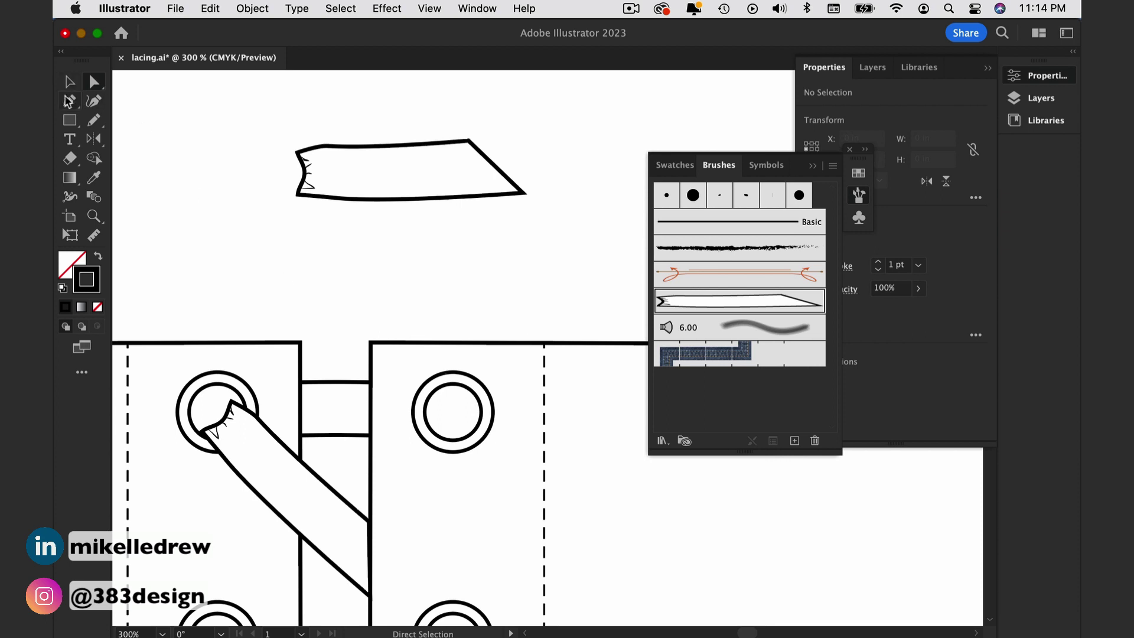
# Draw a crossing lace-brush path with the Pen tool from the first-row right eyelet's center down past the left panel's edge.
pyautogui.click(69, 101)
pyautogui.click(454, 415)
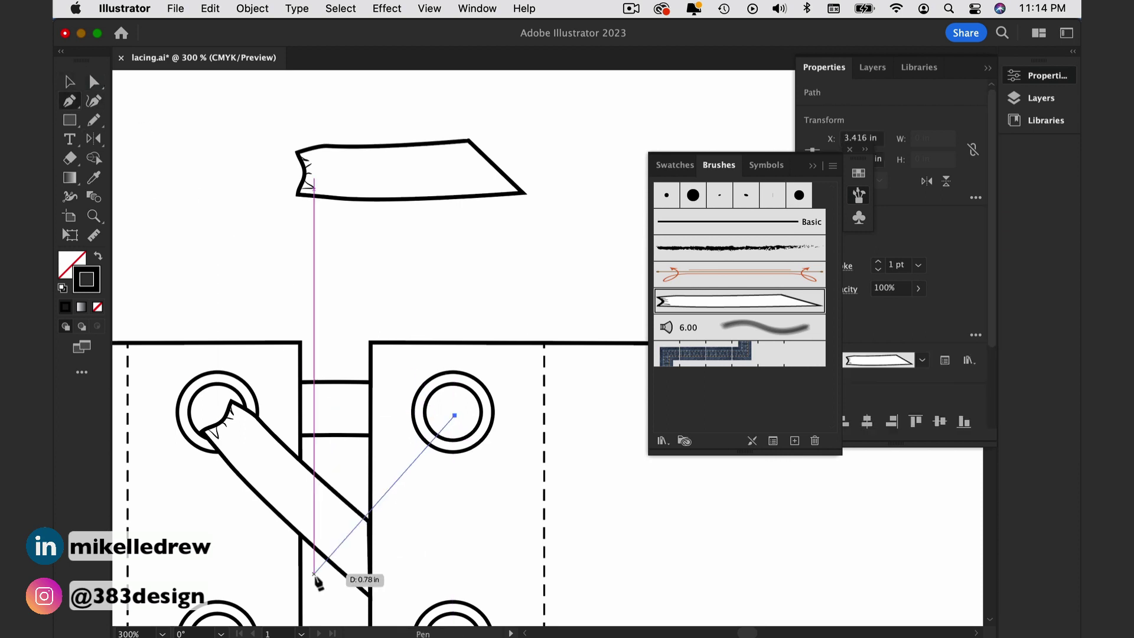
pyautogui.click(294, 621)
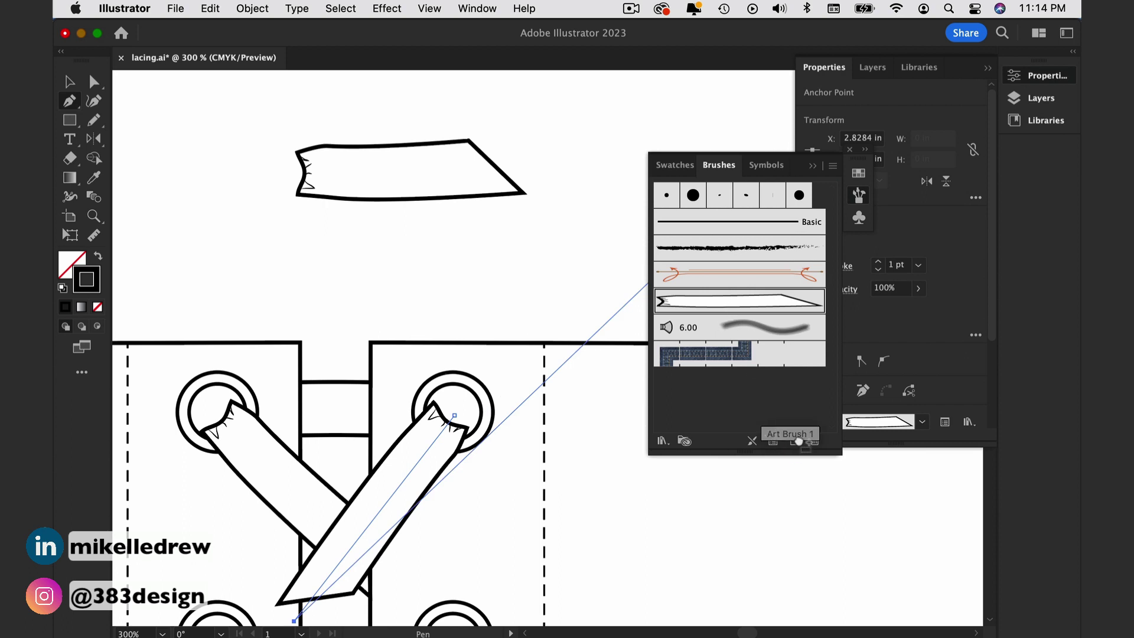
# Duplicate the lace art brush and turn on Flip Across for the copy, applying it to the right lace.
pyautogui.moveTo(798, 441); pyautogui.dragTo(797, 441)
pyautogui.doubleClick(730, 329)
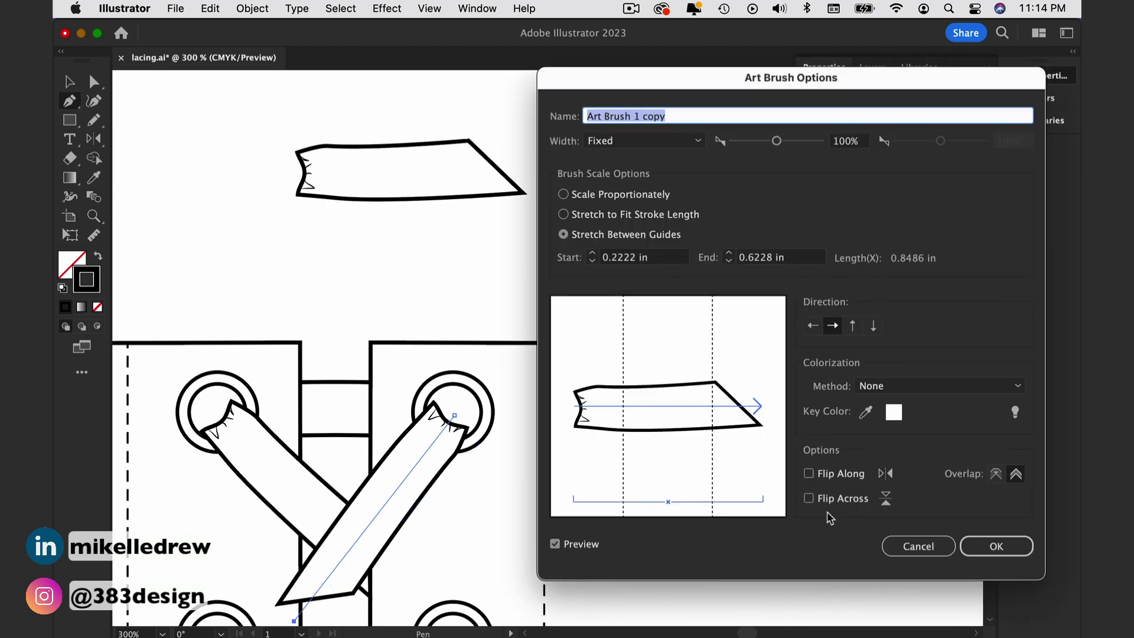
pyautogui.click(808, 499)
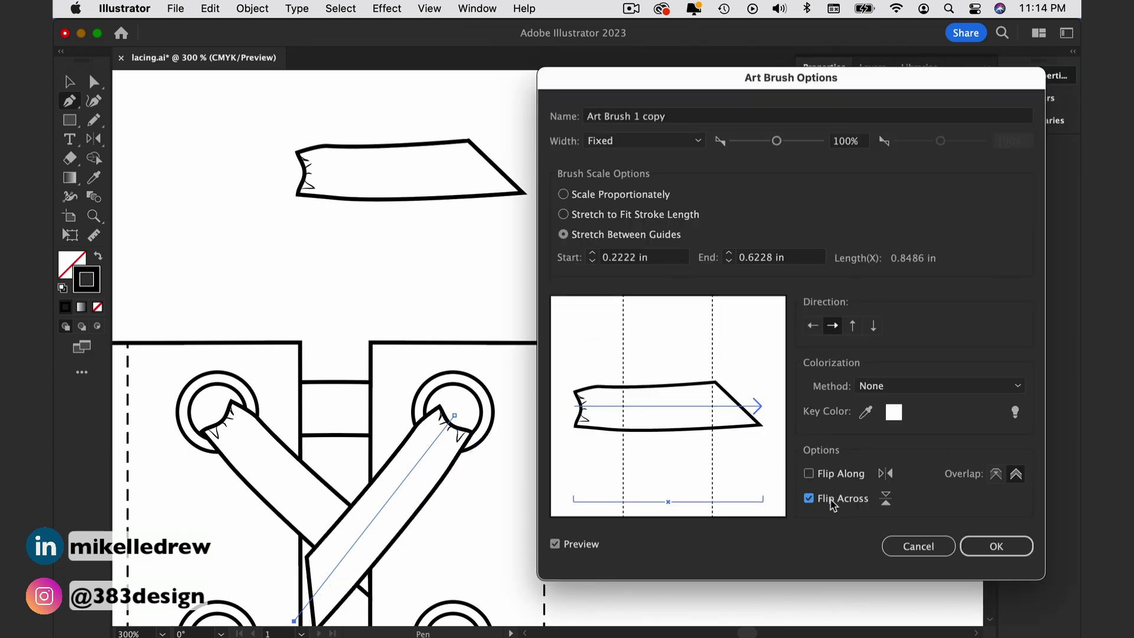
pyautogui.click(996, 546)
pyautogui.click(765, 359)
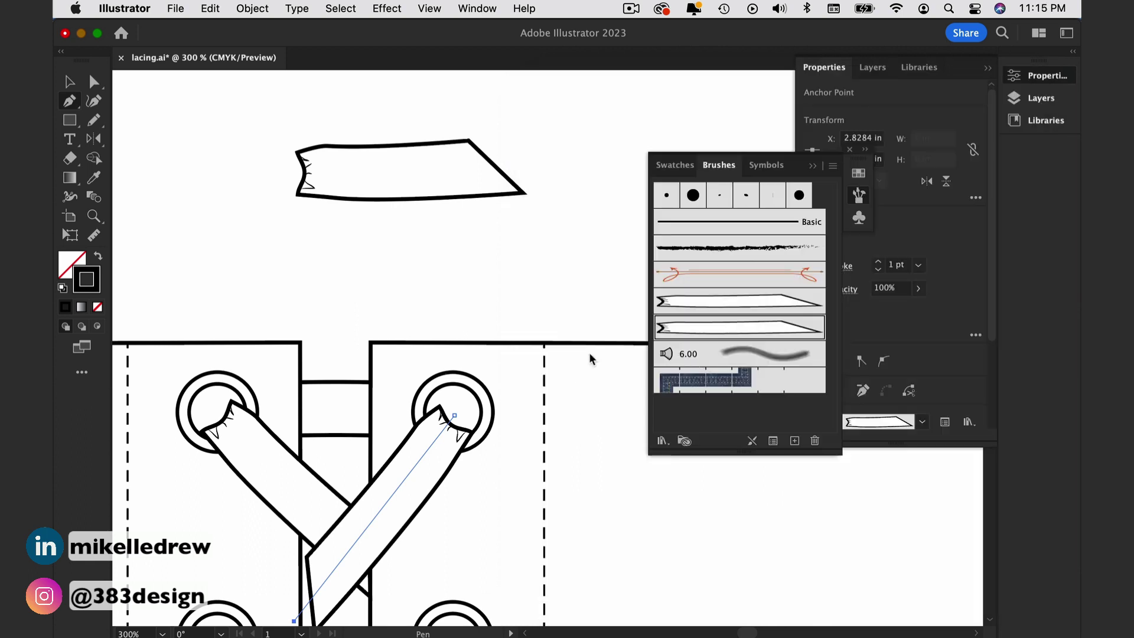
# Move the right lace's lower endpoint further left so its slanted end lines up with the left panel's edge.
pyautogui.keyDown('super'); pyautogui.click(396, 248); pyautogui.keyUp('super')
pyautogui.moveTo(406, 317); pyautogui.dragTo(416, 126)
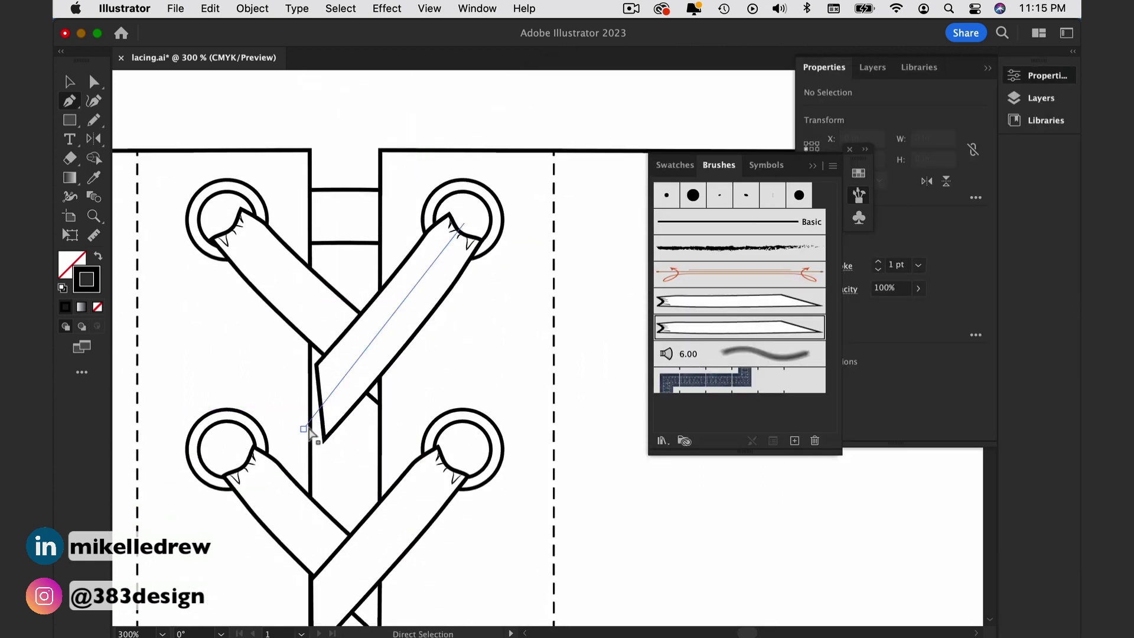
pyautogui.moveTo(309, 432); pyautogui.dragTo(289, 431)
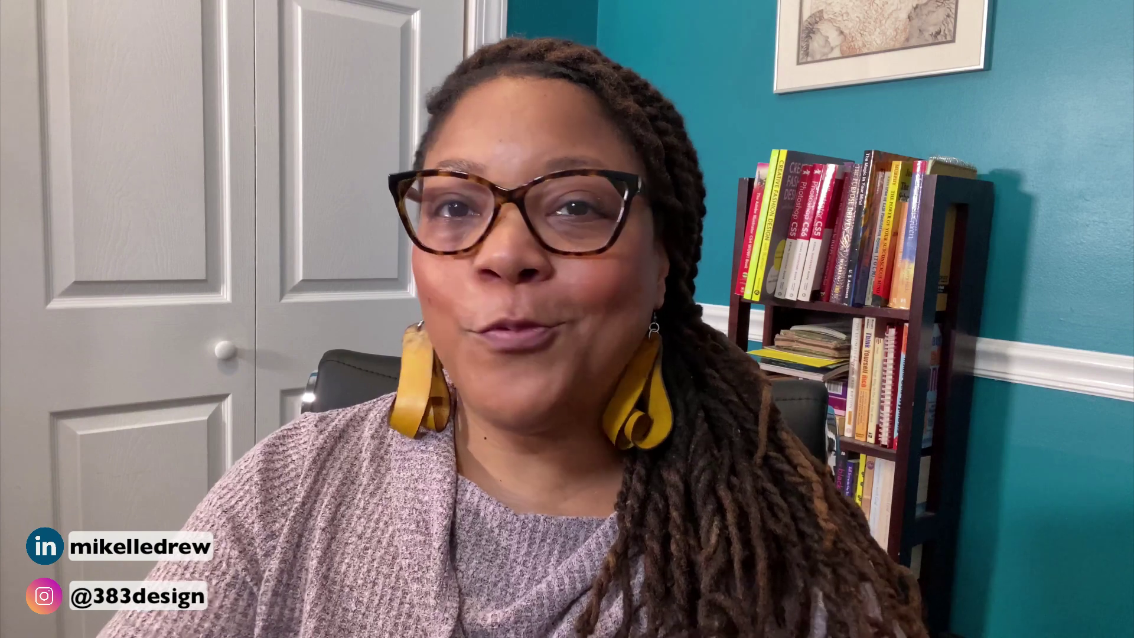